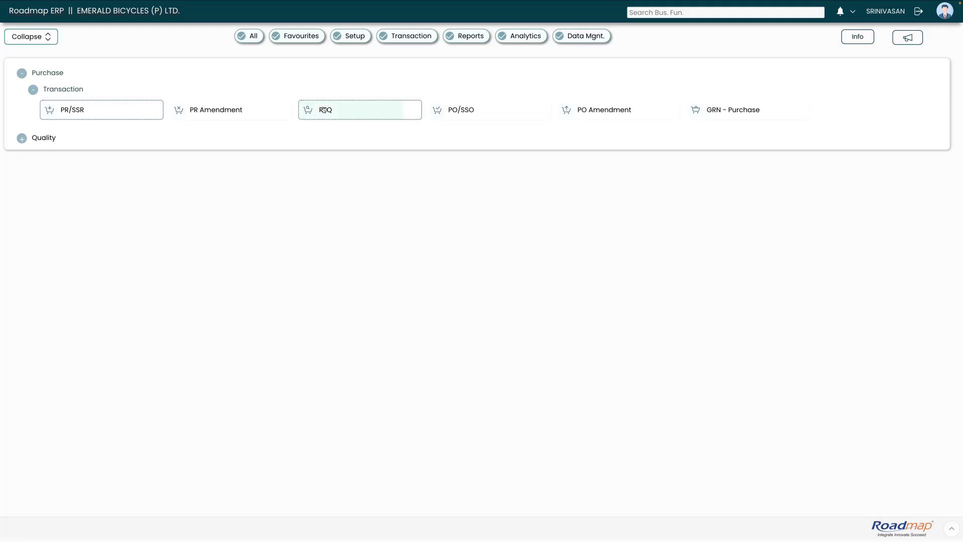
Open the Request for Quotation (RFQ) page under Purchase > Transaction
{"action": "left_click", "coordinate": [324, 111]}
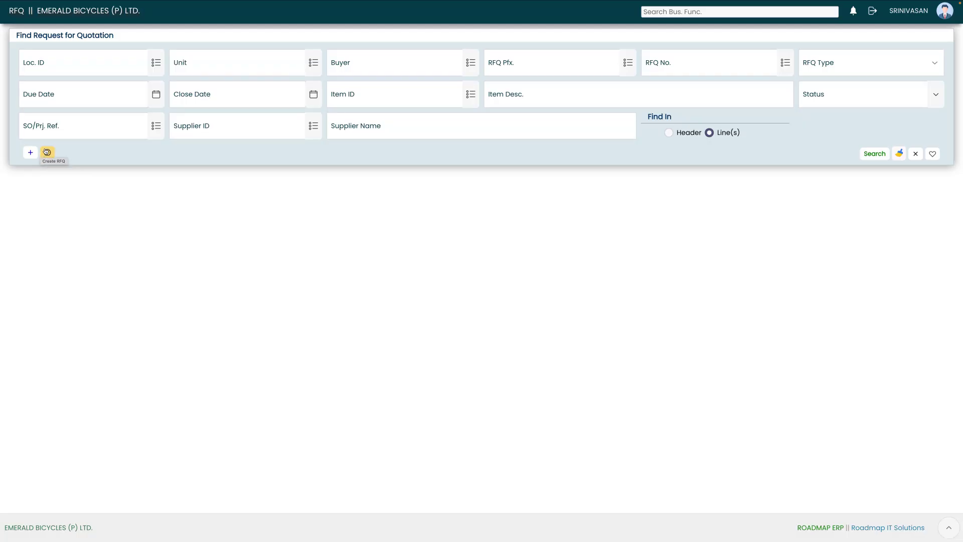
Select the TUBE line (200 NOS) of PCRQ-2526-00026 for RFQ conversion and create the RFQ
{"action": "left_click", "coordinate": [47, 151]}
{"action": "left_click", "coordinate": [48, 153]}
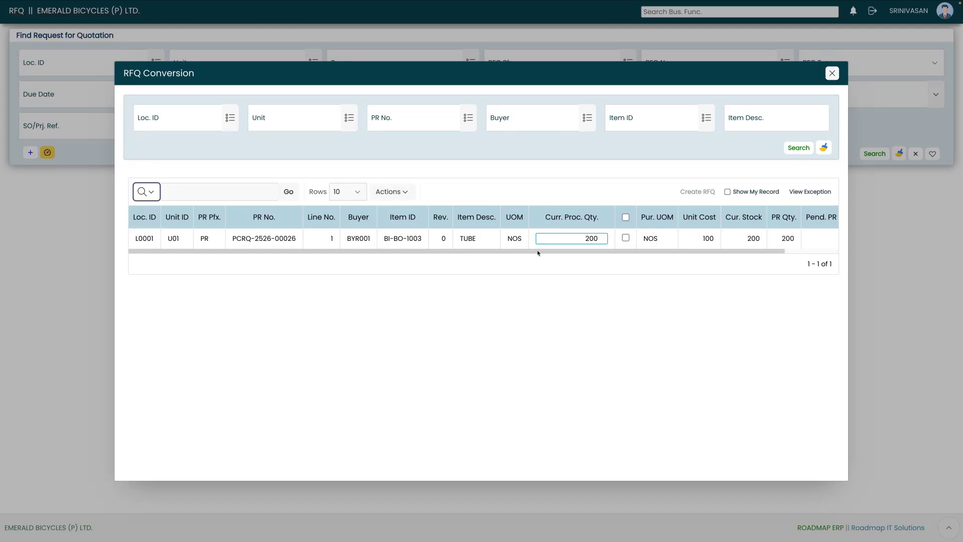
{"action": "left_click", "coordinate": [625, 239]}
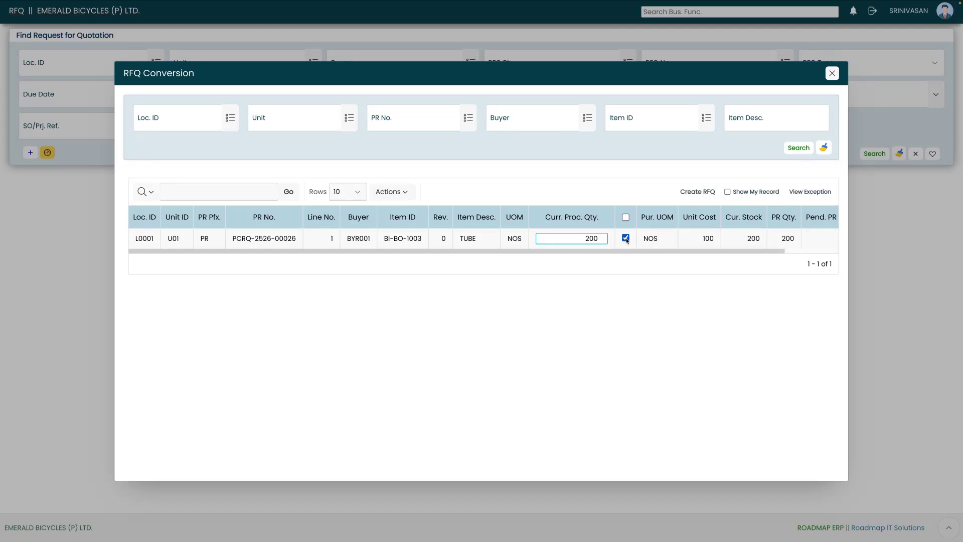
{"action": "left_click", "coordinate": [698, 194]}
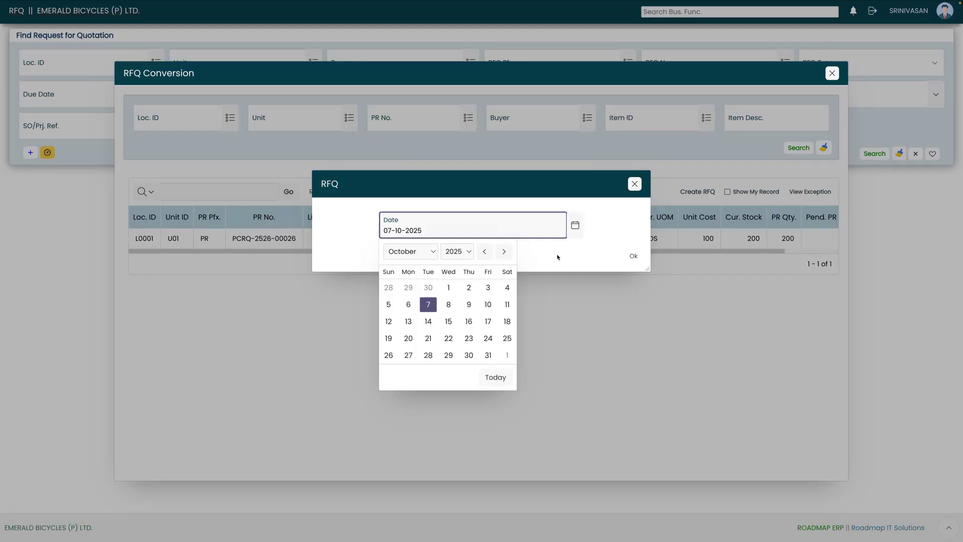
Confirm RFQ date 07-10-2025 to create draft RFQ-2526-0008 from the TUBE line
{"action": "left_click", "coordinate": [633, 256]}
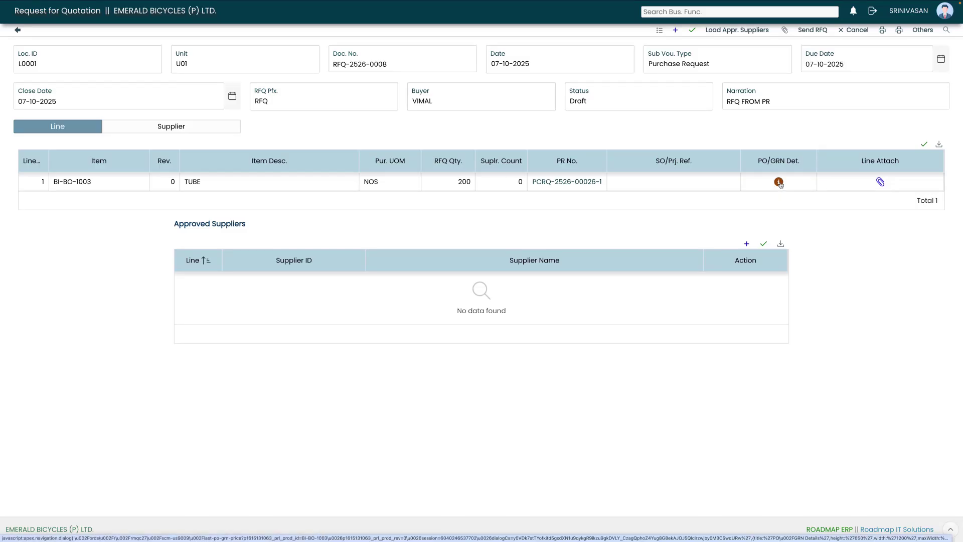
{"action": "left_click", "coordinate": [779, 182]}
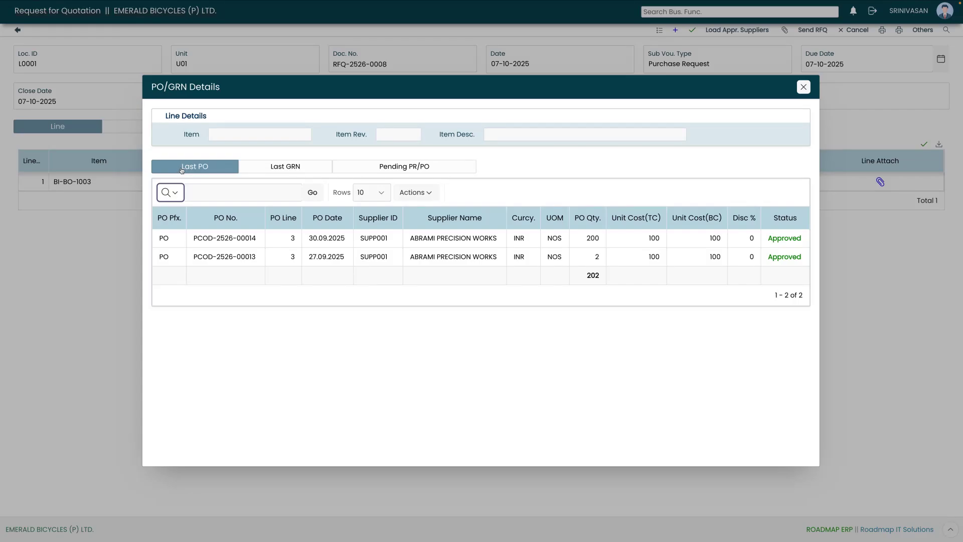
{"action": "left_click", "coordinate": [267, 168]}
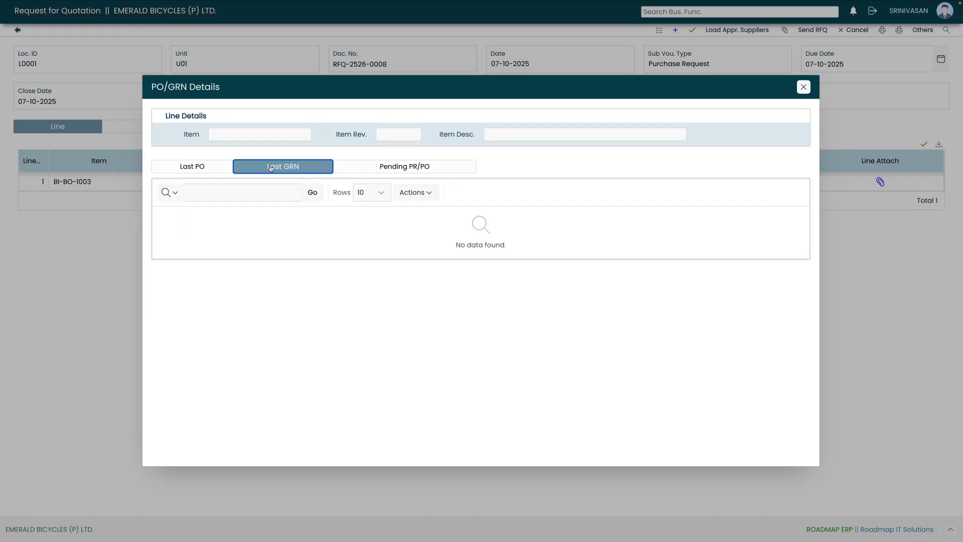
{"action": "left_click", "coordinate": [385, 168]}
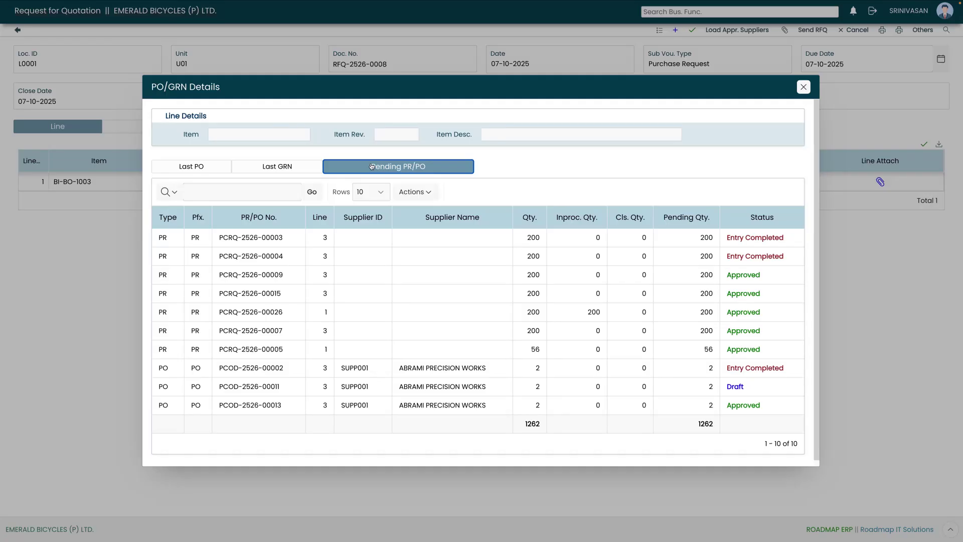
{"action": "left_click", "coordinate": [804, 88]}
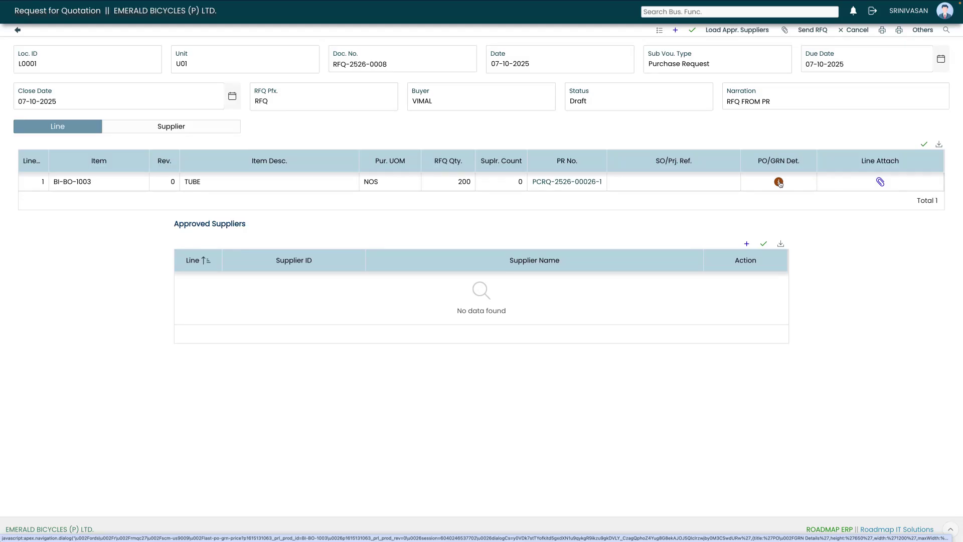
{"action": "left_click", "coordinate": [779, 182]}
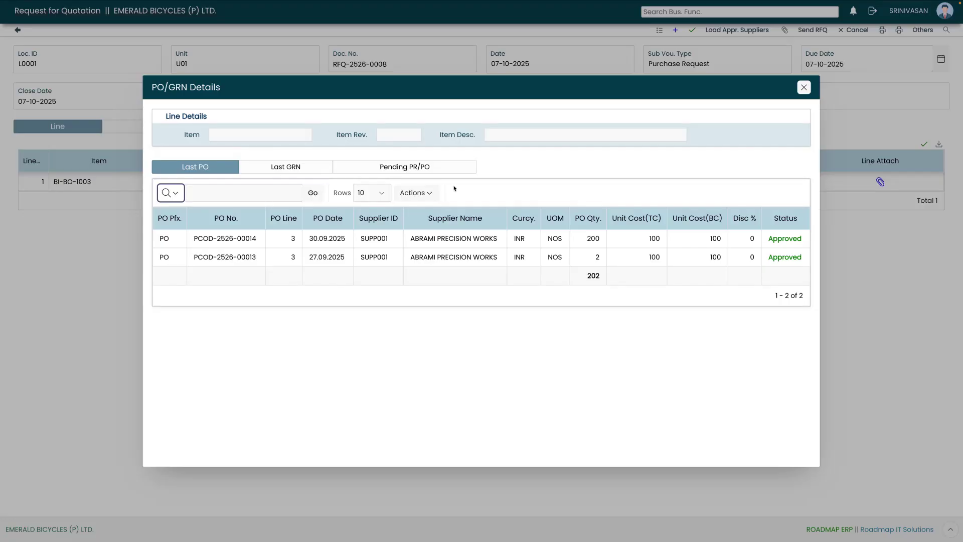
{"action": "left_click", "coordinate": [286, 170]}
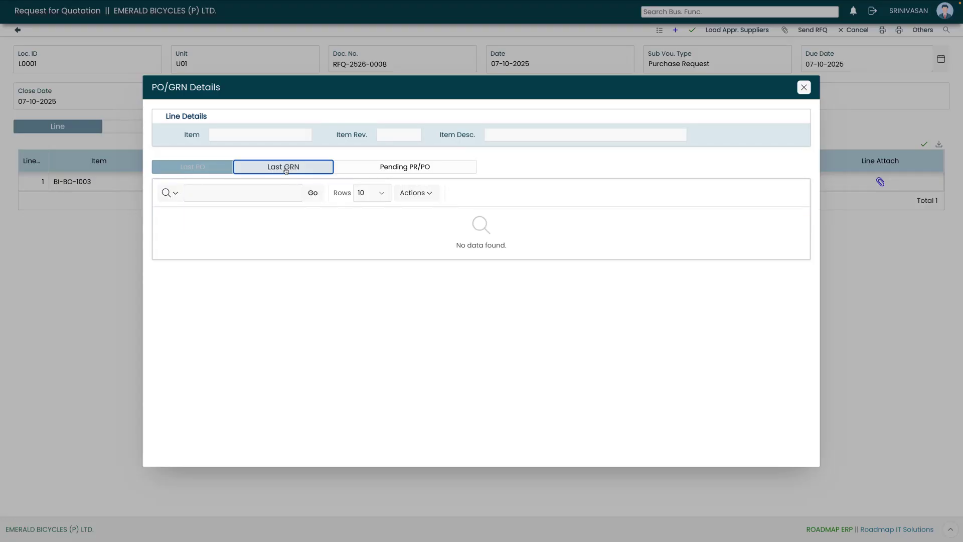
{"action": "left_click", "coordinate": [384, 169]}
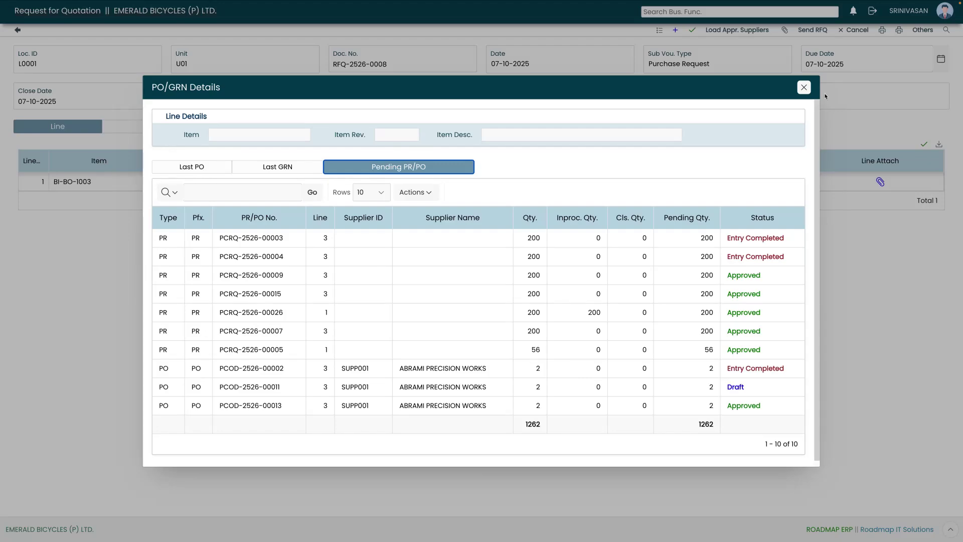
{"action": "left_click", "coordinate": [803, 87]}
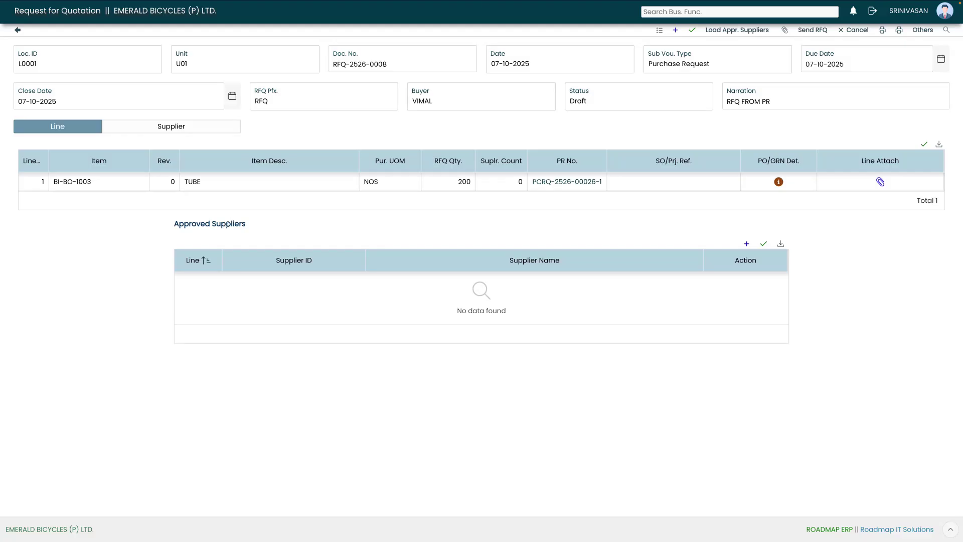
Add ABRAMI PRECISION WORKS and AVINASH CARGO PVT LTD as approved suppliers for the TUBE line
{"action": "left_click", "coordinate": [748, 245]}
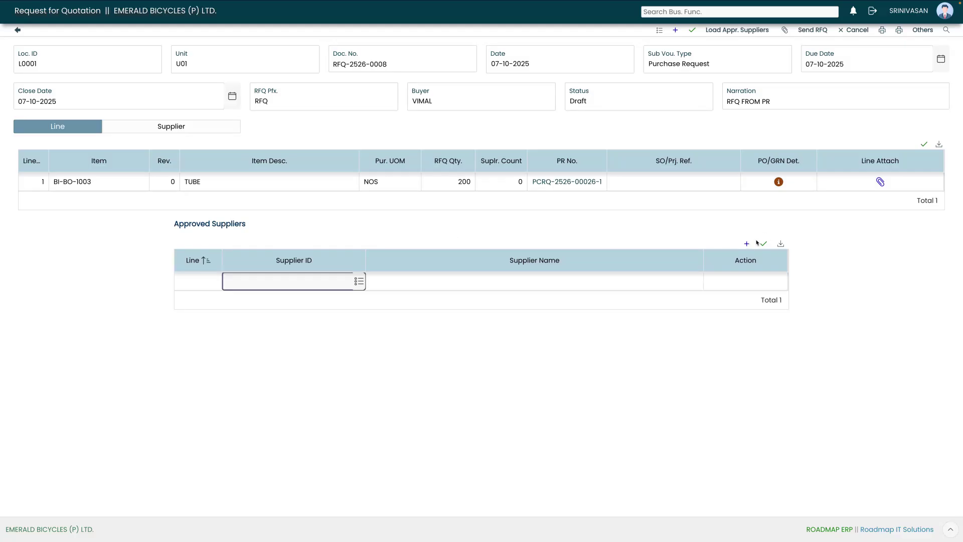
{"action": "left_click", "coordinate": [331, 285]}
{"action": "left_click", "coordinate": [360, 284]}
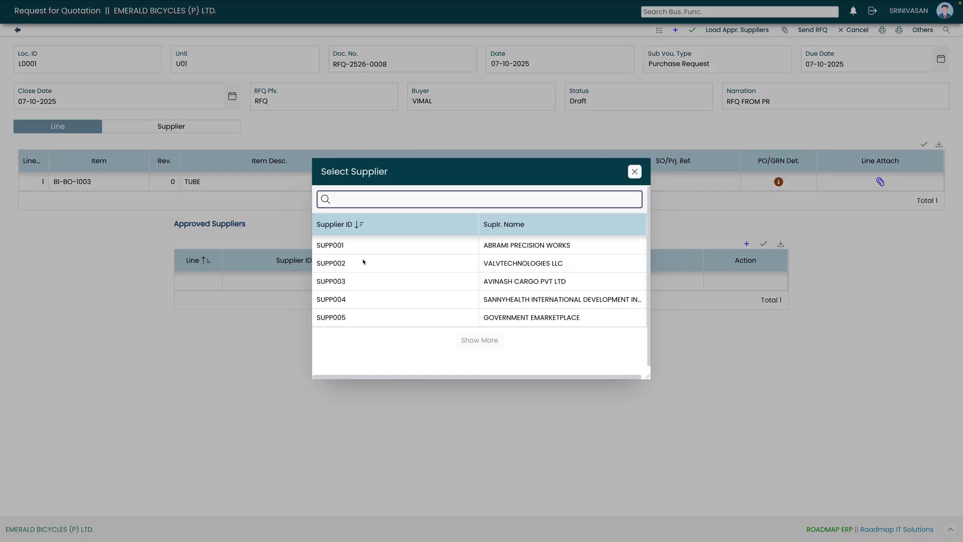
{"action": "left_click", "coordinate": [391, 247]}
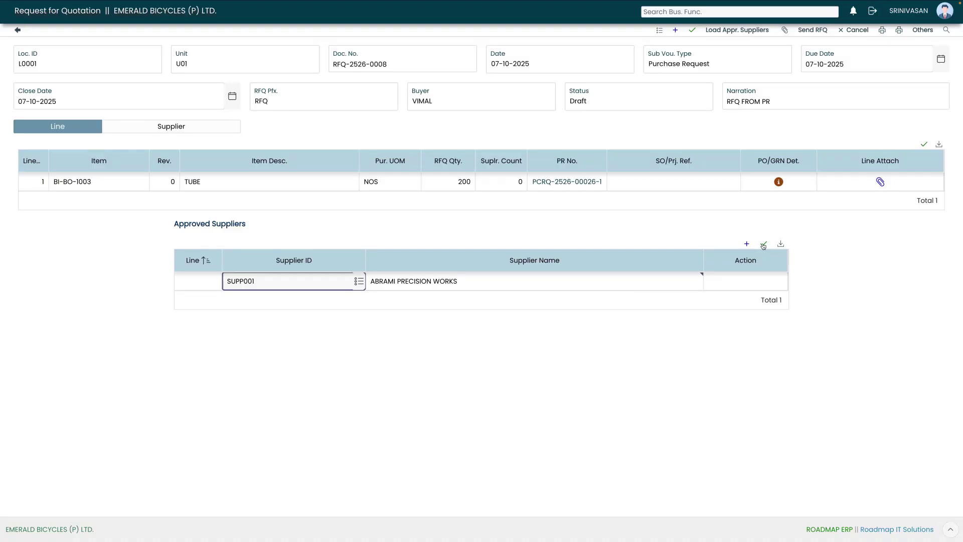
{"action": "left_click", "coordinate": [763, 244]}
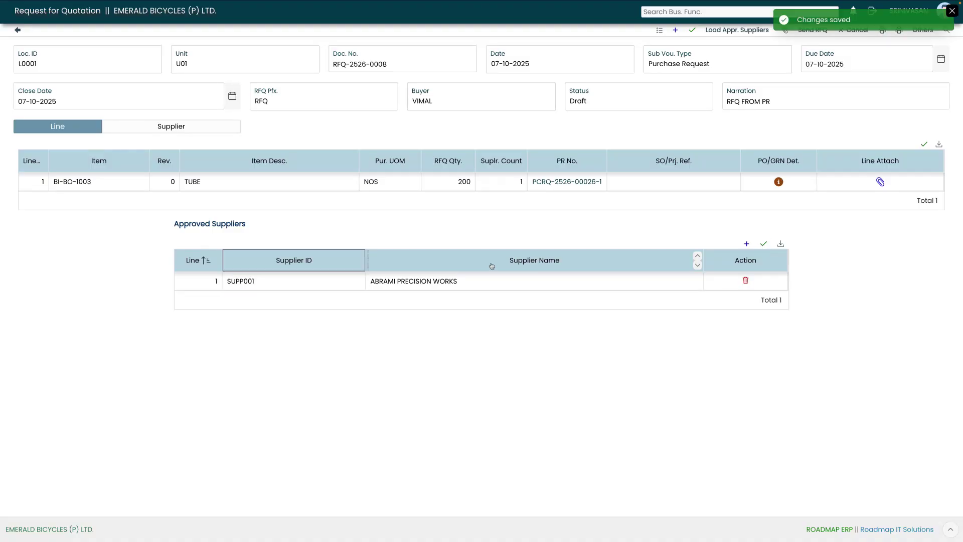
{"action": "left_click", "coordinate": [746, 243]}
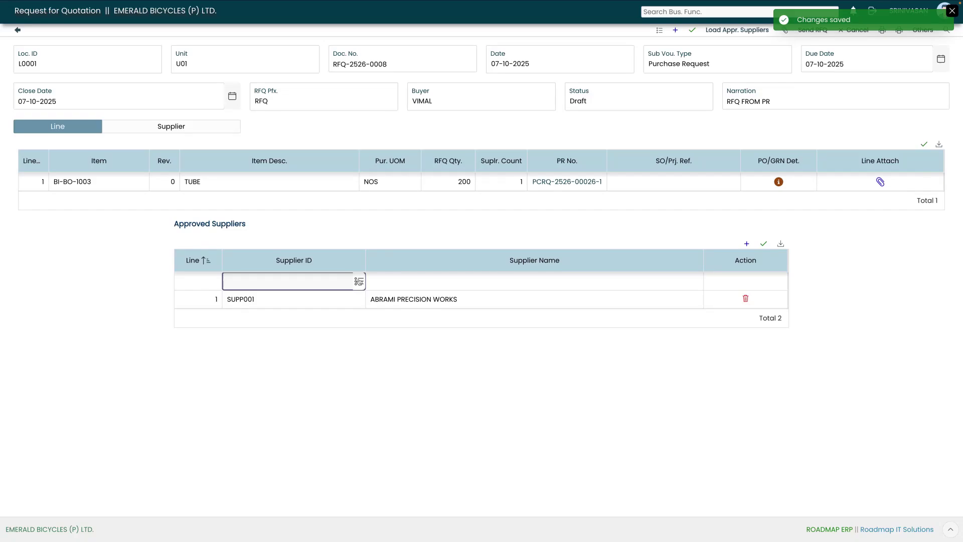
{"action": "left_click", "coordinate": [357, 280]}
{"action": "left_click", "coordinate": [407, 283]}
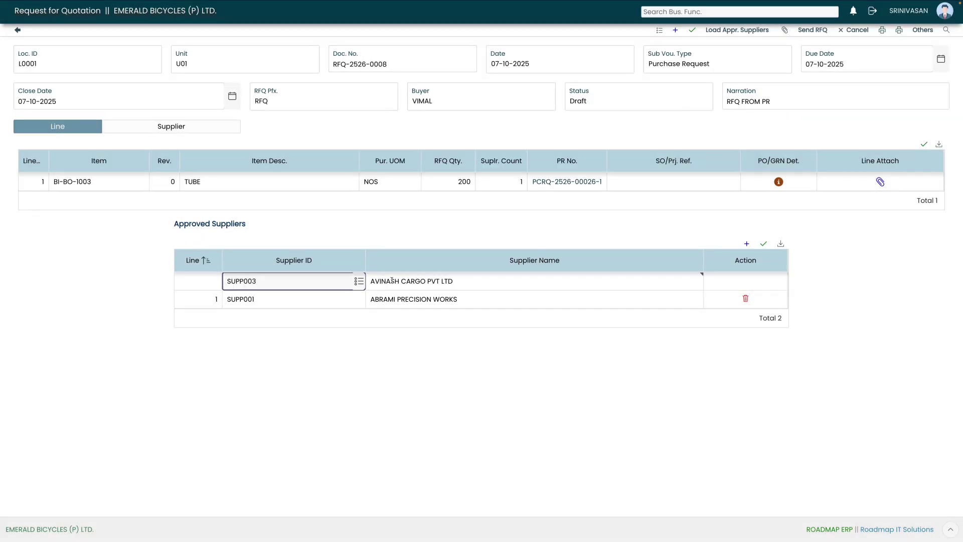
{"action": "left_click", "coordinate": [764, 243]}
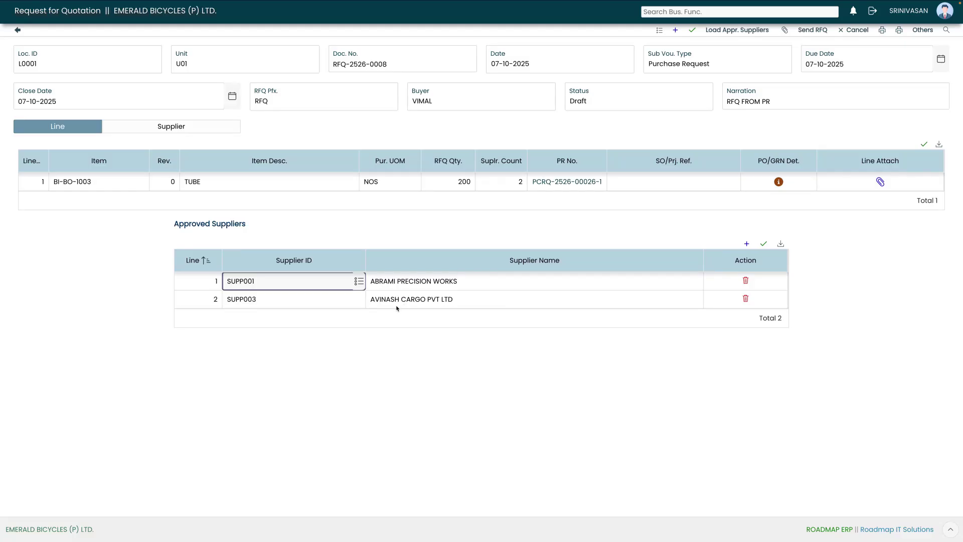
Confirm the approved supplier rows and save RFQ-2526-0008
{"action": "left_click", "coordinate": [366, 350]}
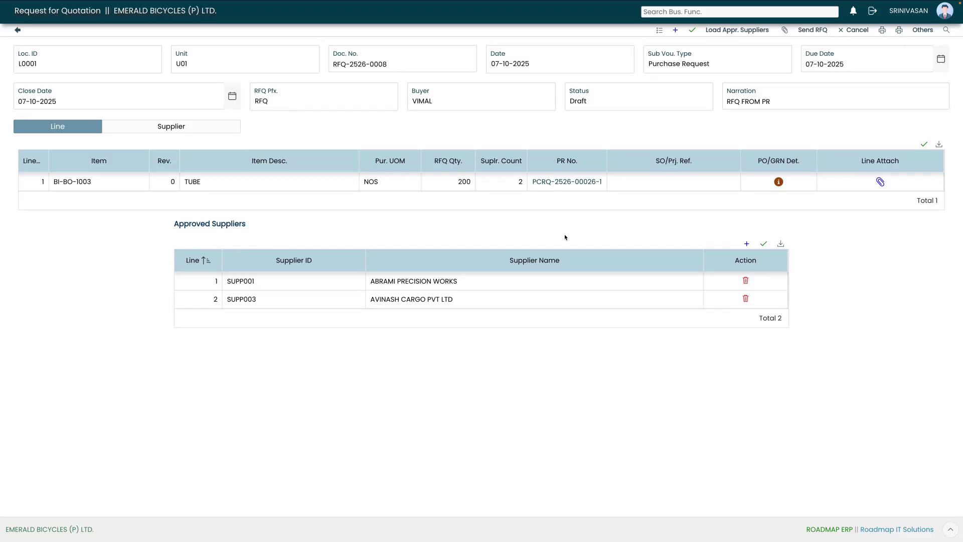
{"action": "left_click", "coordinate": [204, 129]}
{"action": "left_click", "coordinate": [82, 130]}
{"action": "left_click", "coordinate": [923, 144]}
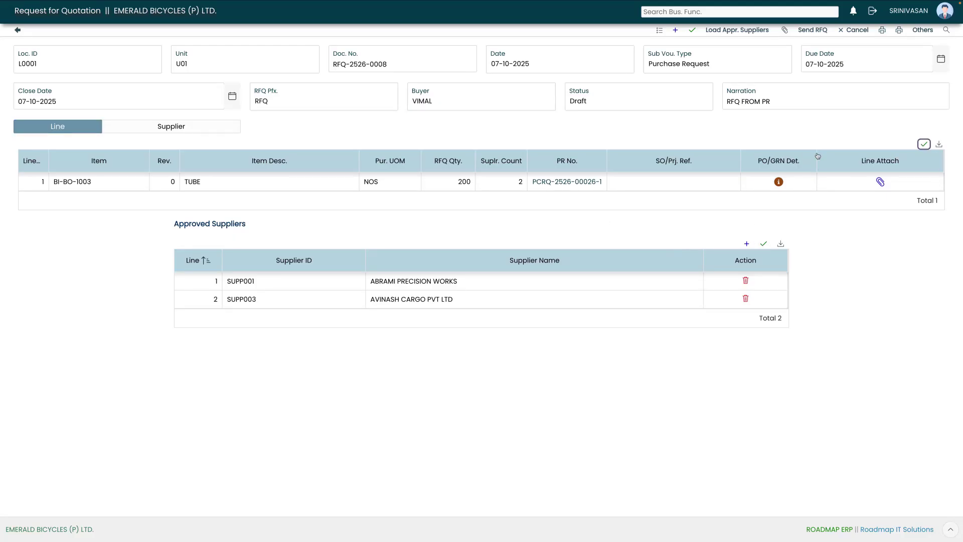
{"action": "left_click", "coordinate": [695, 32]}
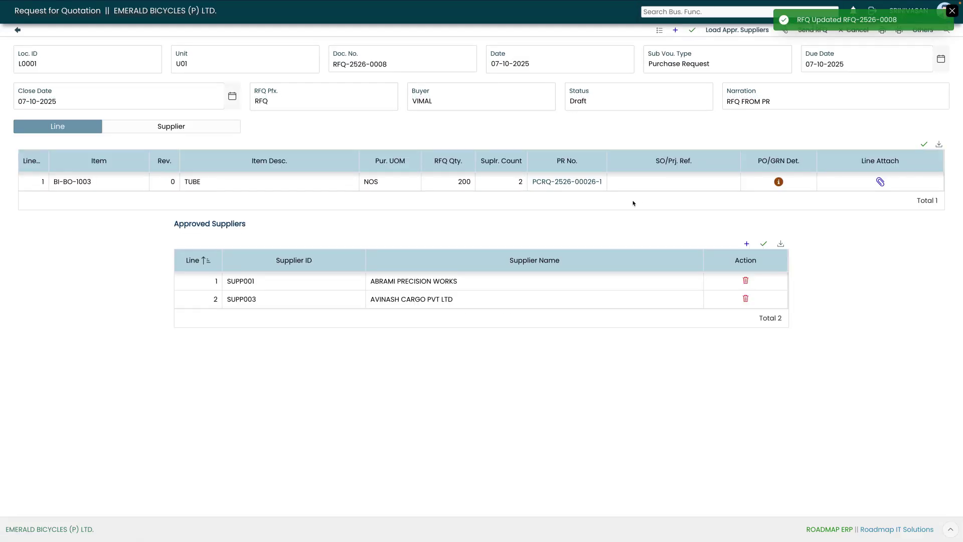
Send RFQ-2526-0008 to both suppliers so its status becomes Quotation
{"action": "left_click", "coordinate": [951, 10]}
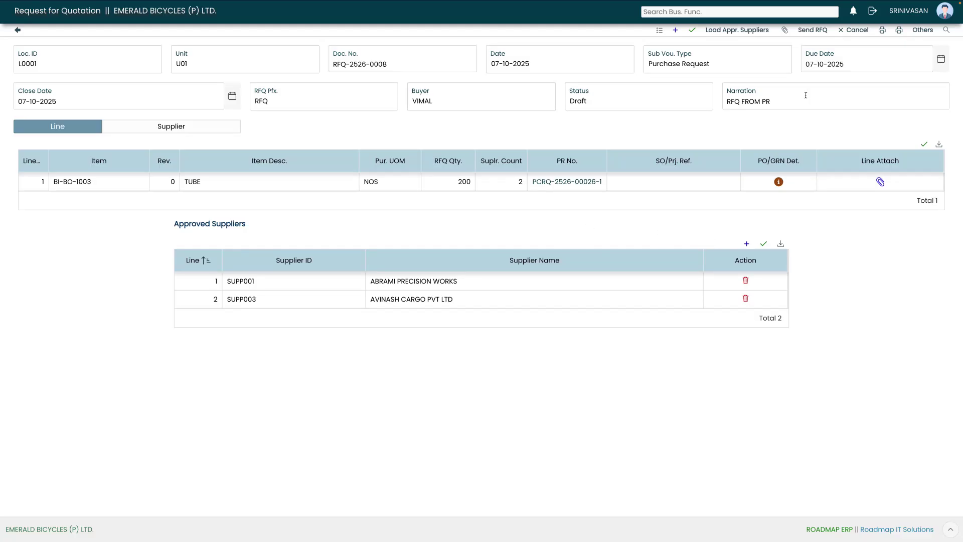
{"action": "left_click", "coordinate": [812, 30]}
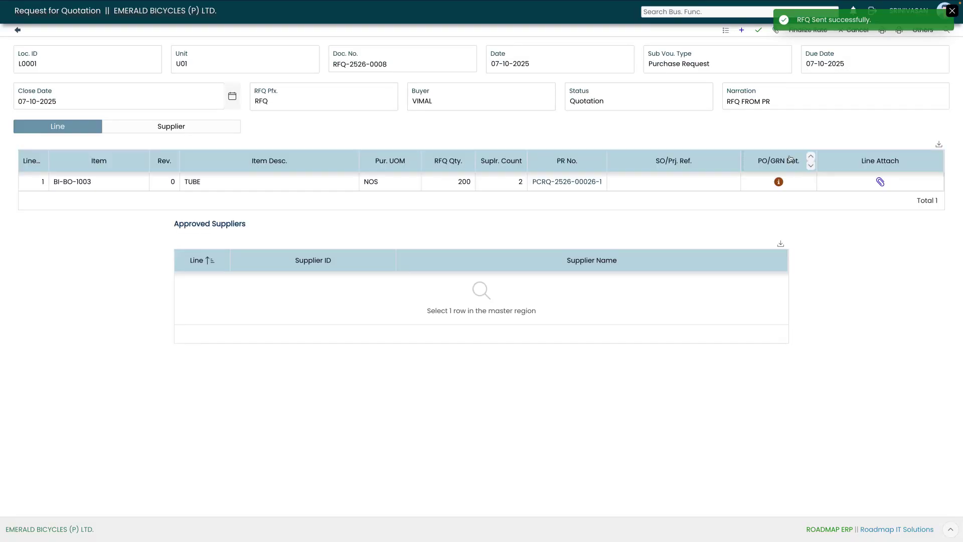
{"action": "left_click", "coordinate": [951, 10]}
Show the Supplier details and select the first supplier to see its TUBE quote line
{"action": "left_click", "coordinate": [189, 129]}
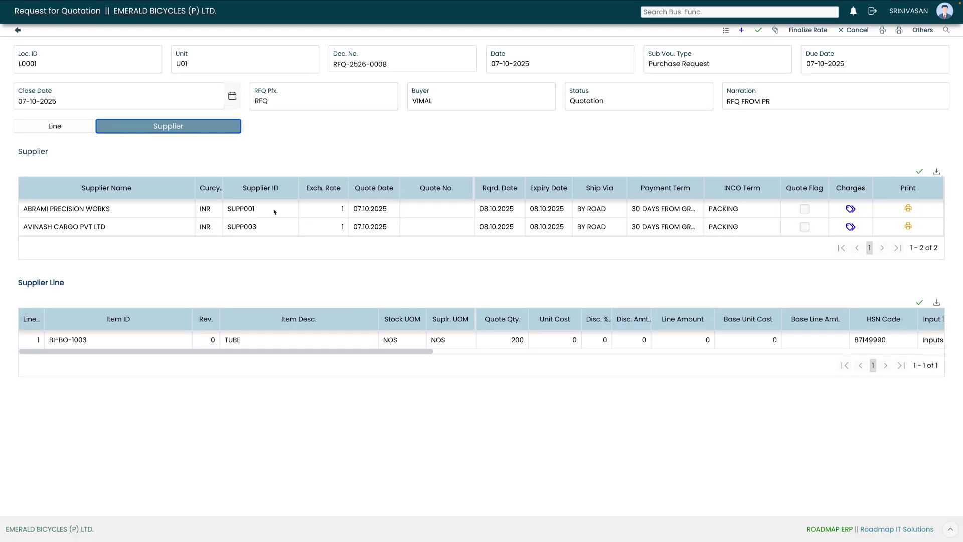
{"action": "left_click", "coordinate": [330, 249]}
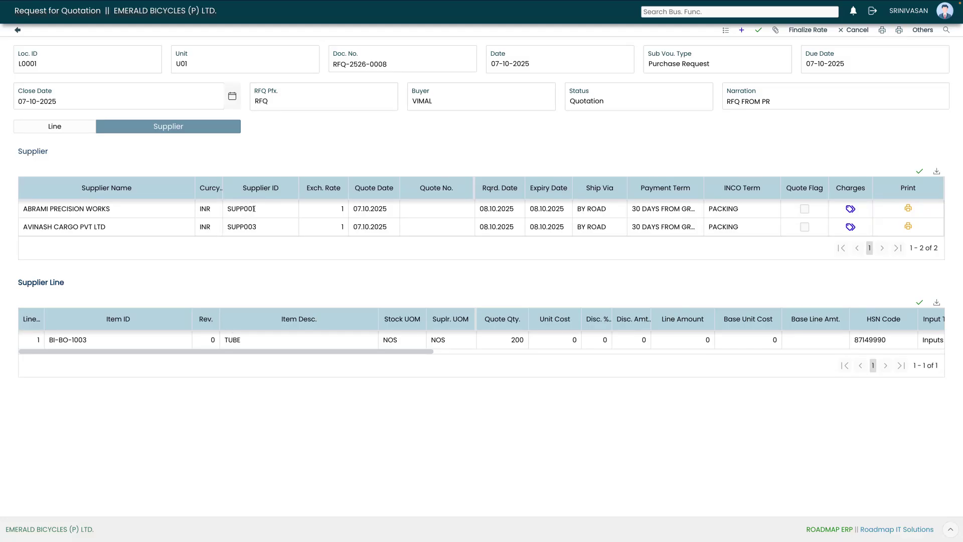
Enter and save a TUBE unit cost of 100 for ABRAMI PRECISION WORKS
{"action": "left_click", "coordinate": [183, 211]}
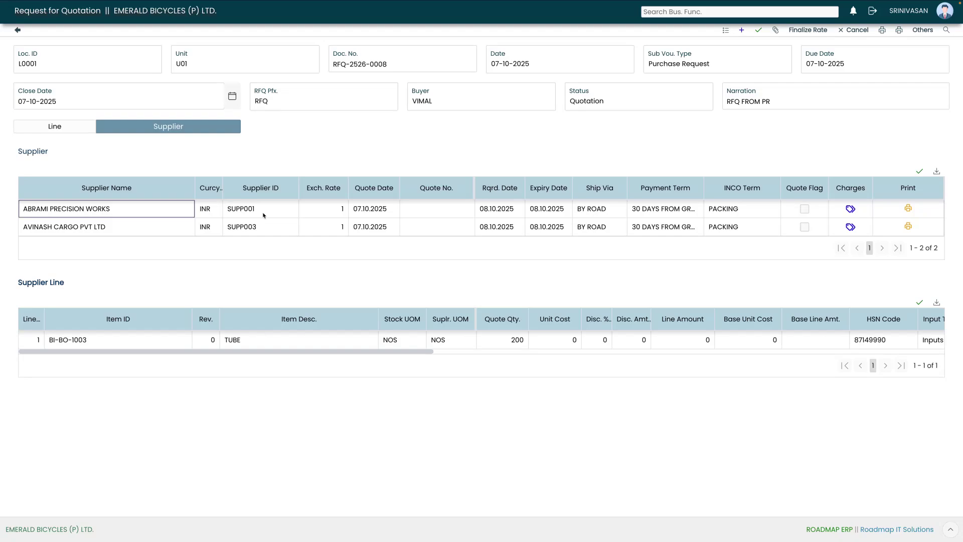
{"action": "left_click", "coordinate": [577, 341]}
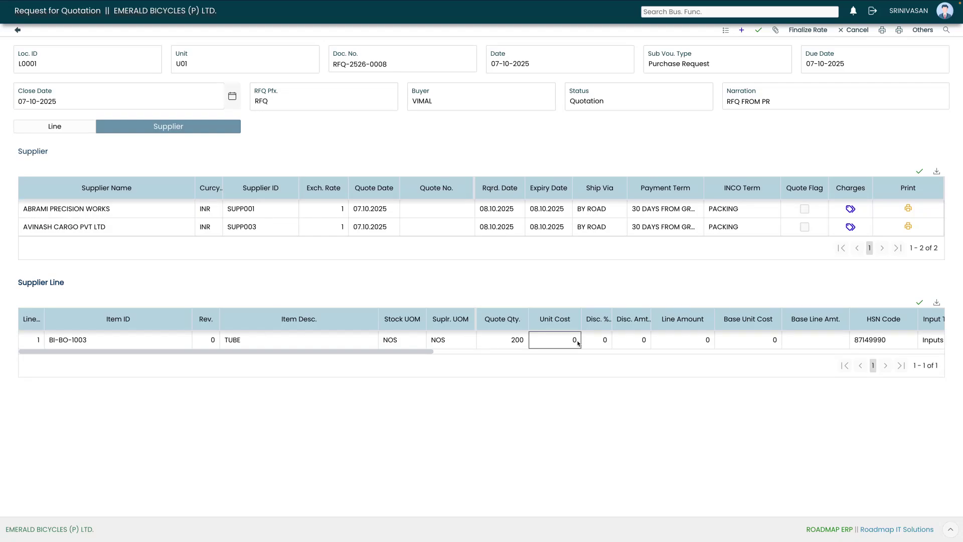
{"action": "type", "text": "100"}
{"action": "left_click", "coordinate": [420, 417]}
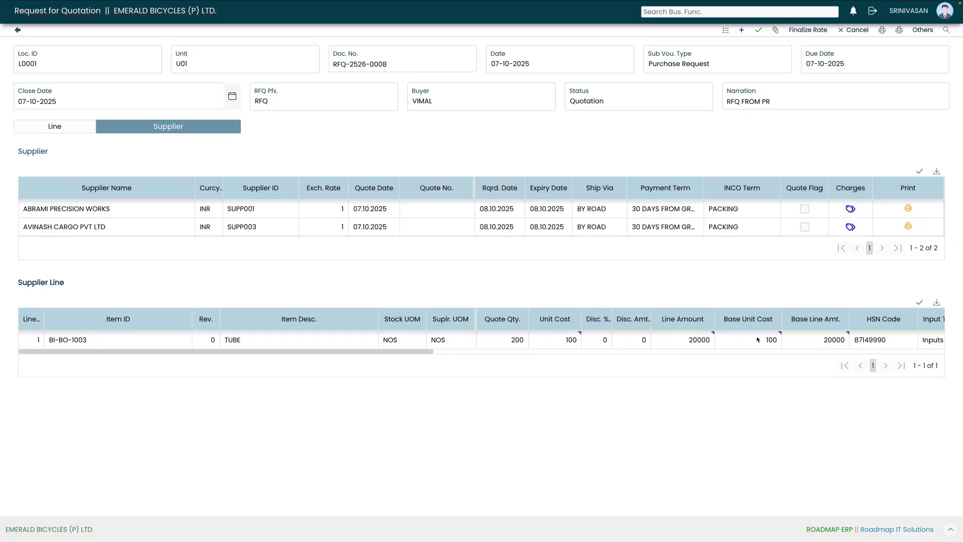
{"action": "left_click_drag", "start_coordinate": [432, 353], "coordinate": [409, 363]}
{"action": "left_click", "coordinate": [919, 302]}
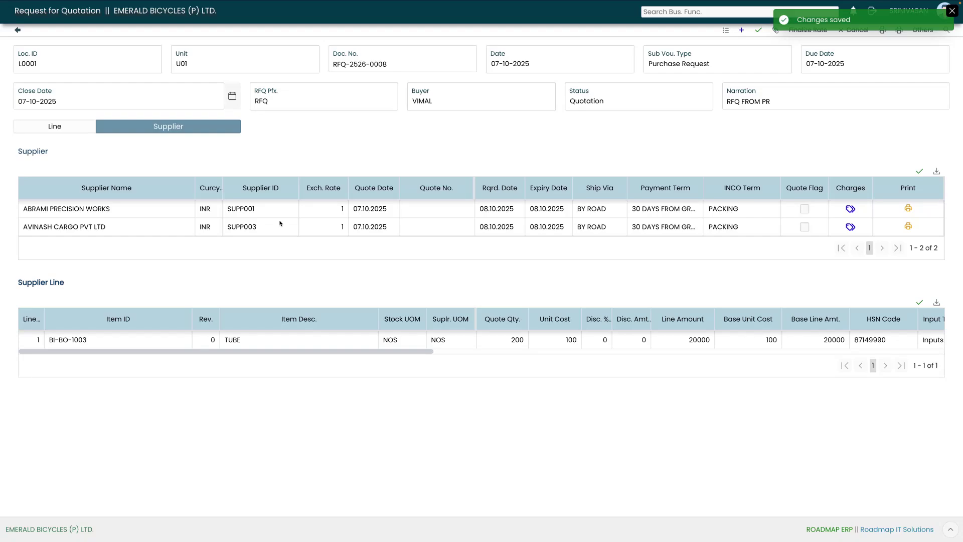
Enter and save a TUBE unit cost of 150 for AVINASH CARGO PVT LTD
{"action": "left_click", "coordinate": [165, 227]}
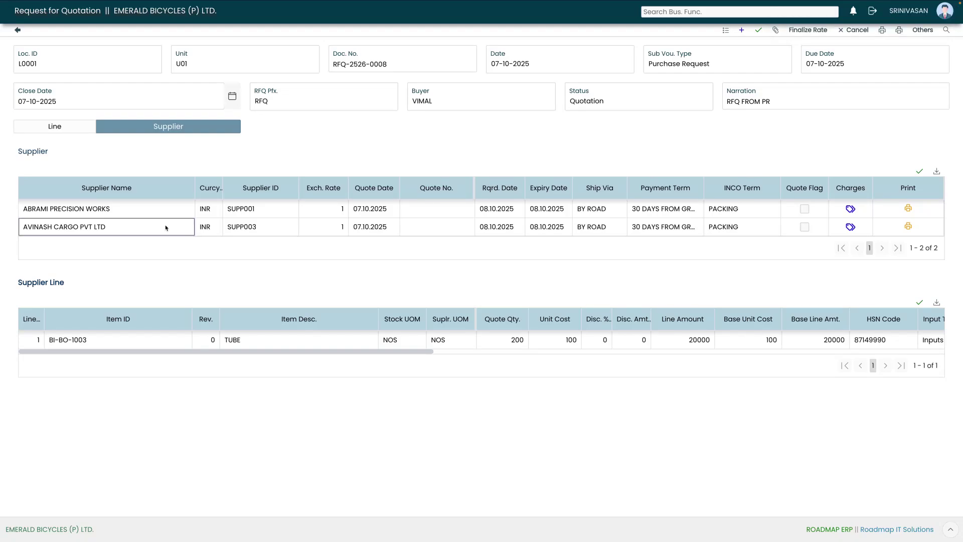
{"action": "left_click", "coordinate": [552, 340]}
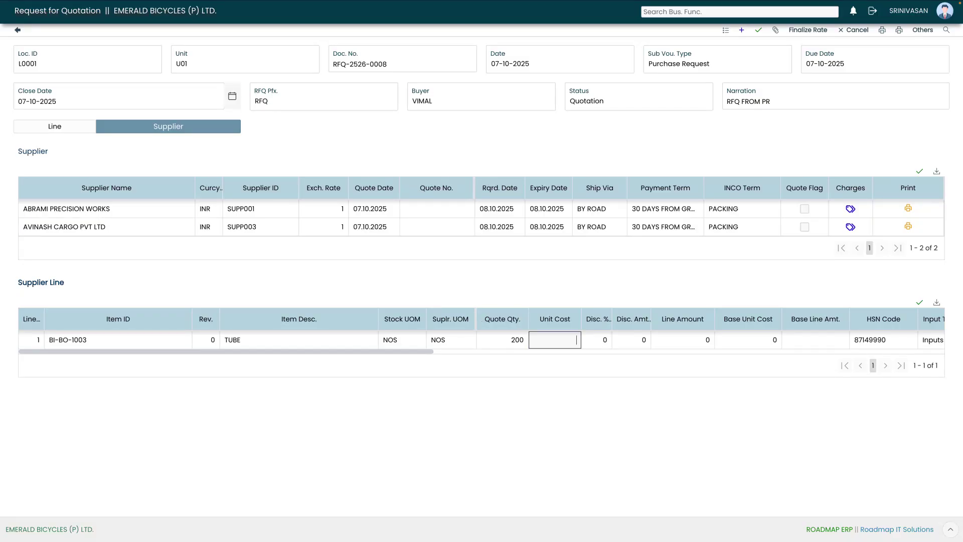
{"action": "type", "text": "150"}
{"action": "left_click", "coordinate": [406, 353]}
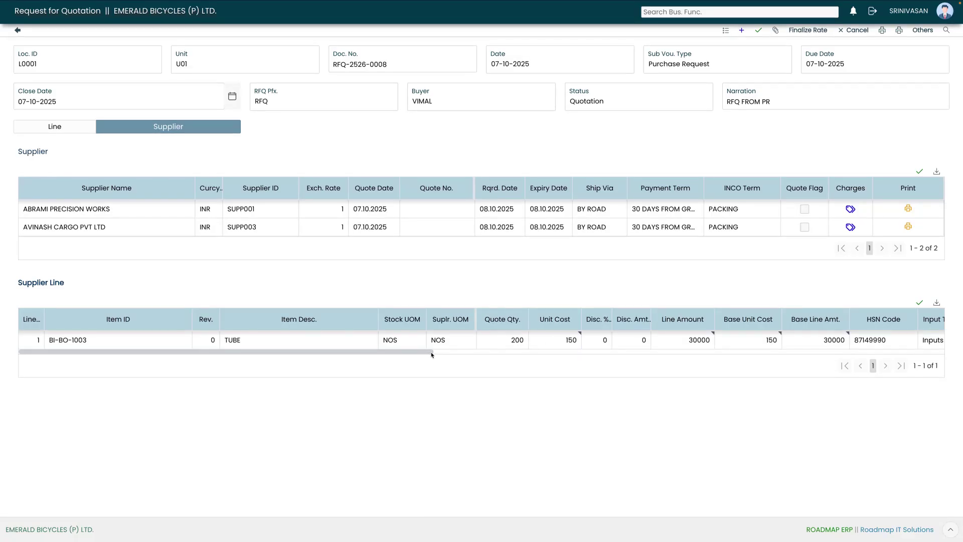
{"action": "left_click_drag", "start_coordinate": [432, 355], "coordinate": [307, 352]}
{"action": "left_click_drag", "start_coordinate": [451, 359], "coordinate": [234, 388]}
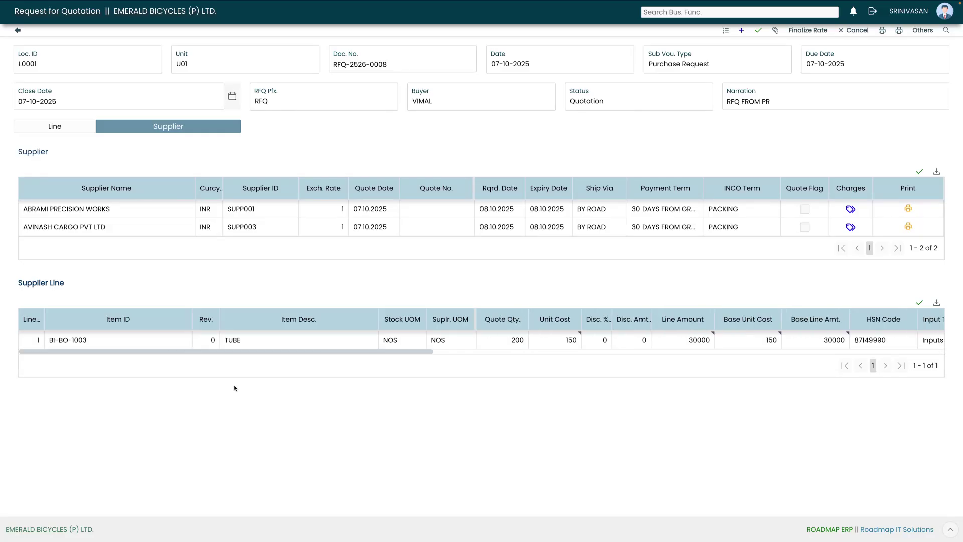
{"action": "left_click", "coordinate": [919, 302]}
{"action": "left_click", "coordinate": [951, 11]}
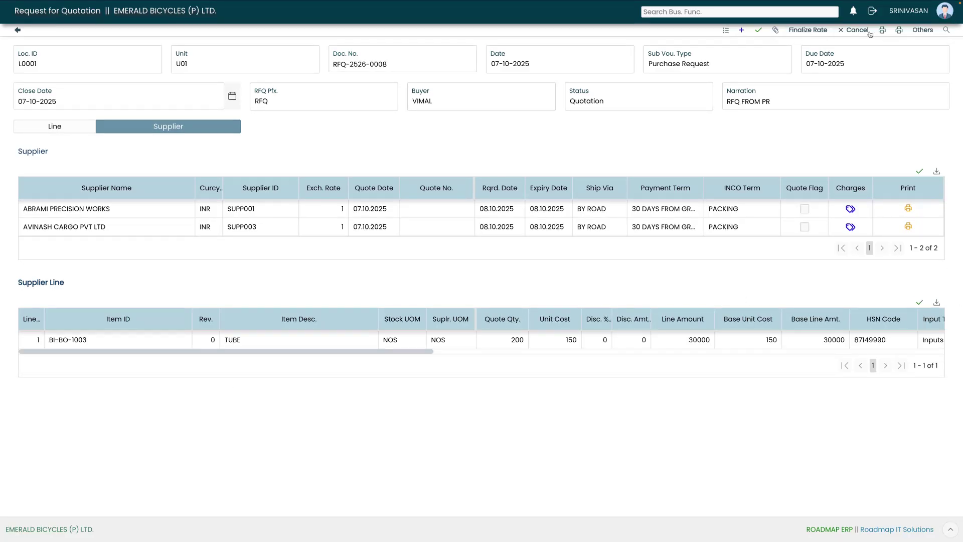
Finalize the rate and post RFQ-2526-0008, forwarding it to the WH Supervisor reviewer
{"action": "left_click", "coordinate": [807, 30]}
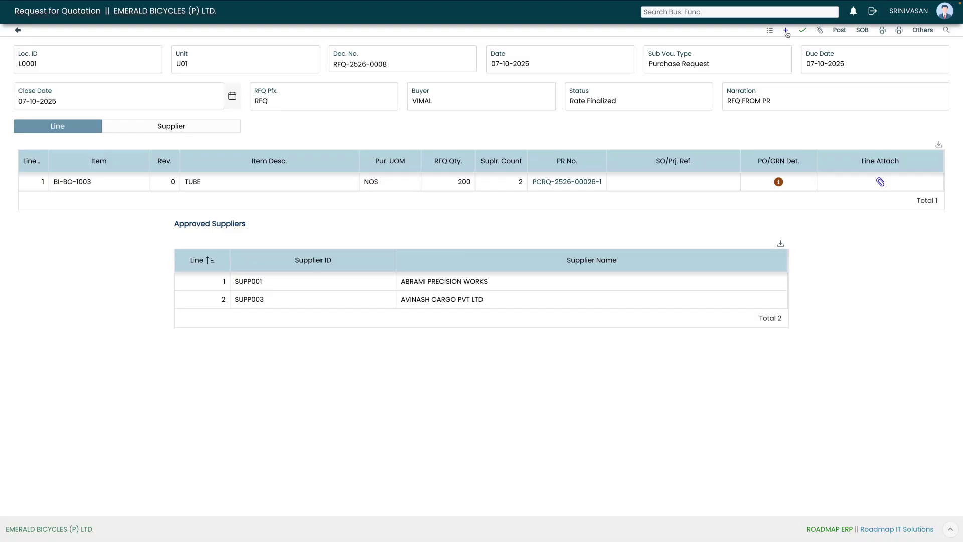
{"action": "left_click", "coordinate": [840, 29]}
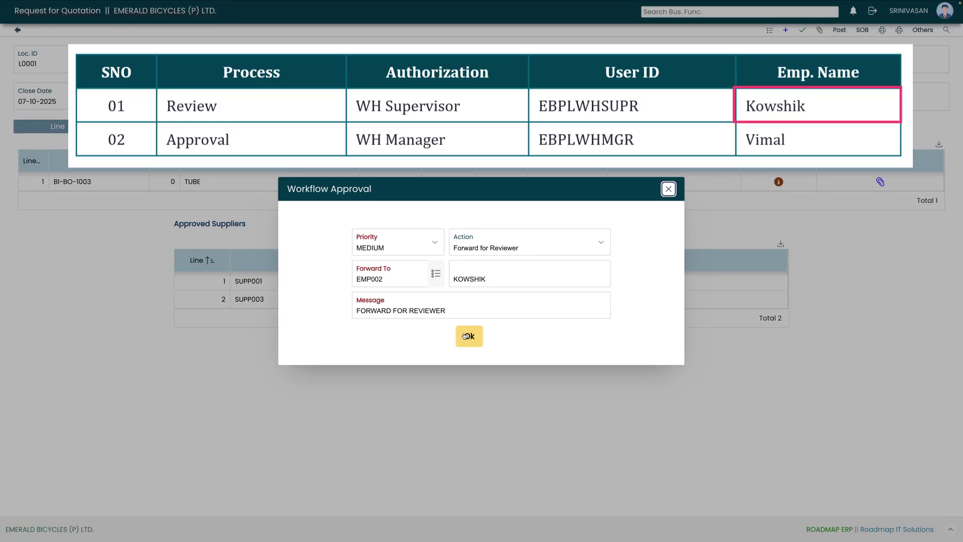
{"action": "left_click", "coordinate": [467, 336]}
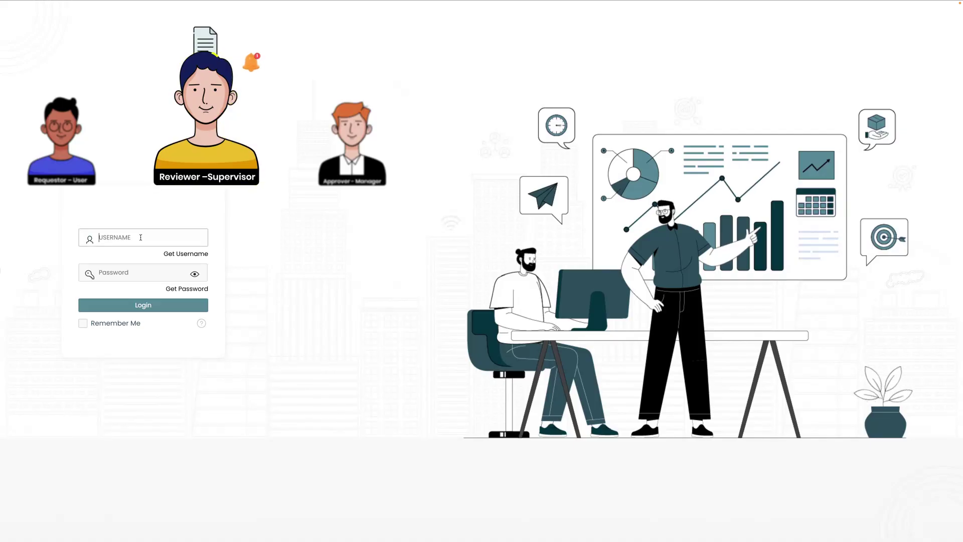
Sign in as the WH Supervisor reviewer and open the Doc. Approval list of pending documents
{"action": "left_click", "coordinate": [140, 236]}
{"action": "type", "text": "EBPLWHSUPR"}
{"action": "left_click", "coordinate": [131, 273]}
{"action": "type", "text": "Ebp"}
{"action": "left_click", "coordinate": [194, 273]}
{"action": "left_click", "coordinate": [195, 274]}
{"action": "left_click", "coordinate": [134, 270]}
{"action": "type", "text": "••••••"}
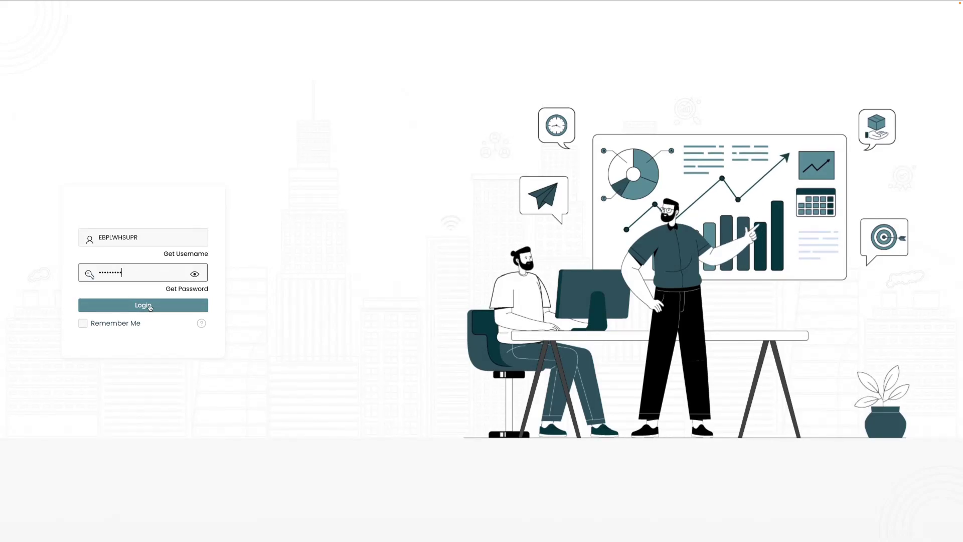
{"action": "left_click", "coordinate": [145, 306]}
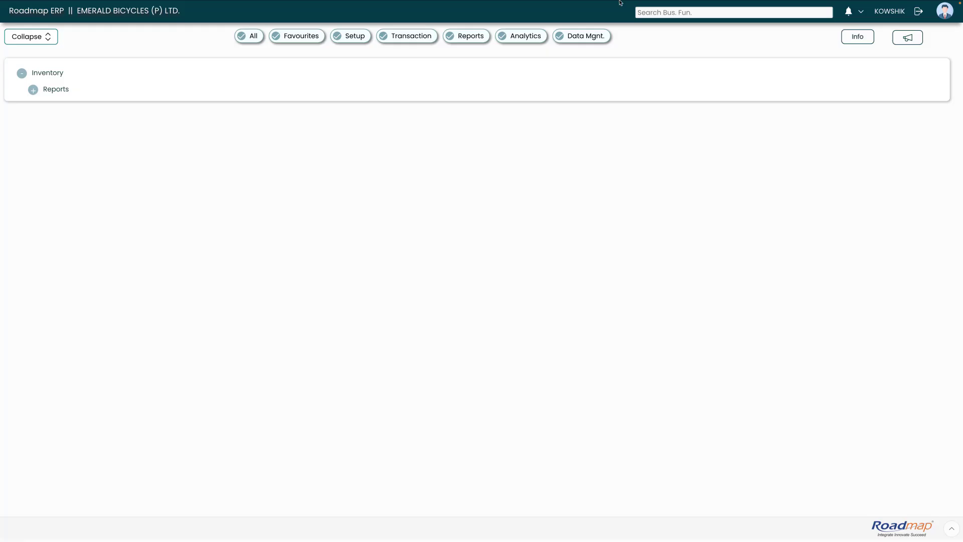
{"action": "left_click", "coordinate": [851, 14]}
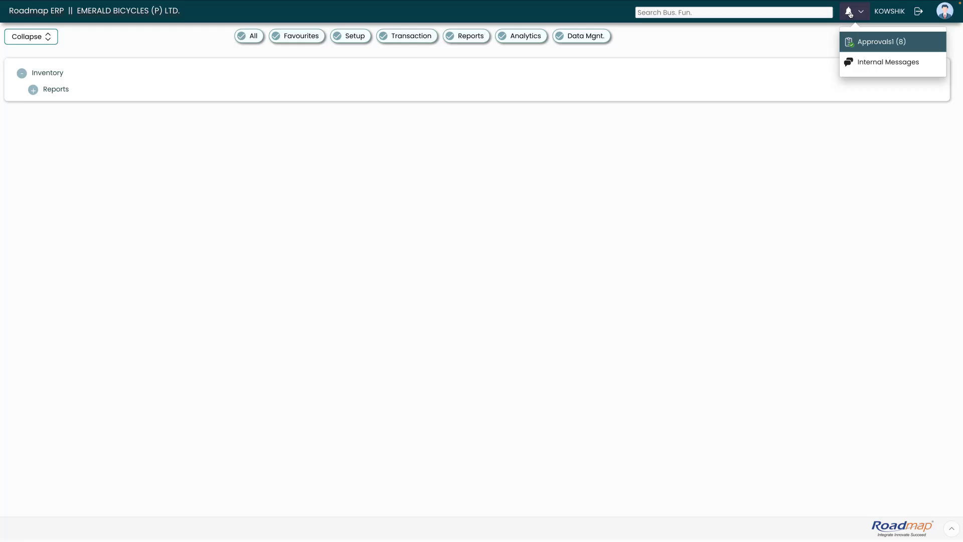
{"action": "left_click", "coordinate": [879, 42]}
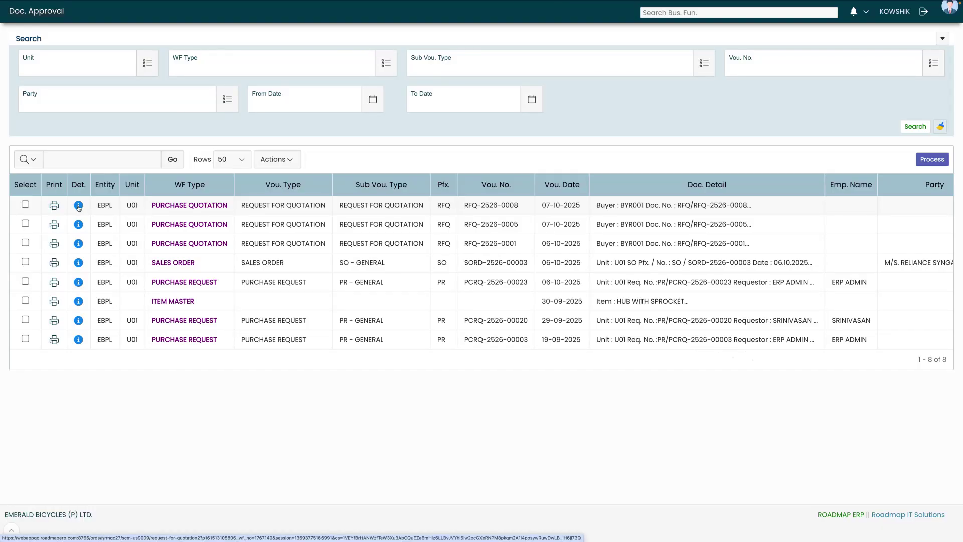
Approve RFQ-2526-0008 as reviewer, forwarding it to the manager via 'Reviewer & Forward for Approver'
{"action": "left_click", "coordinate": [78, 206]}
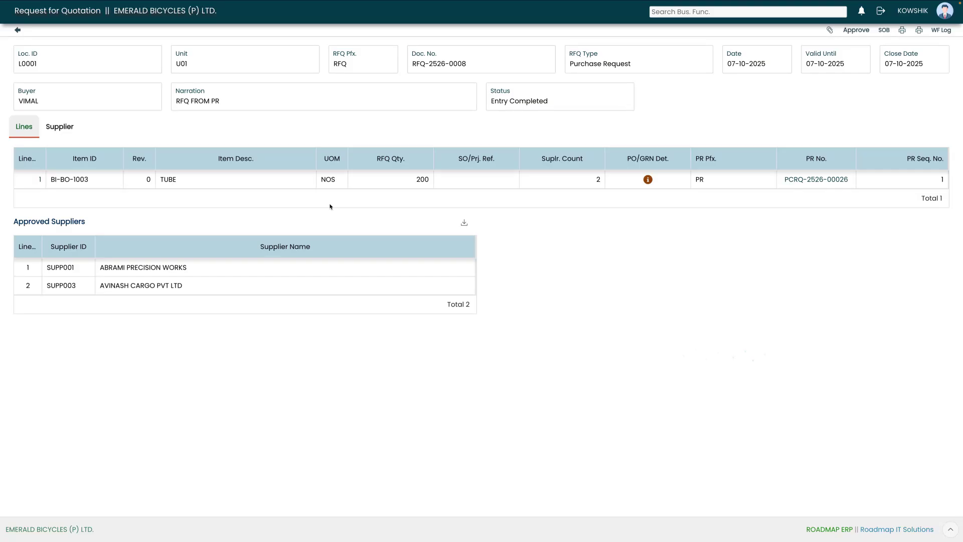
{"action": "left_click", "coordinate": [855, 30]}
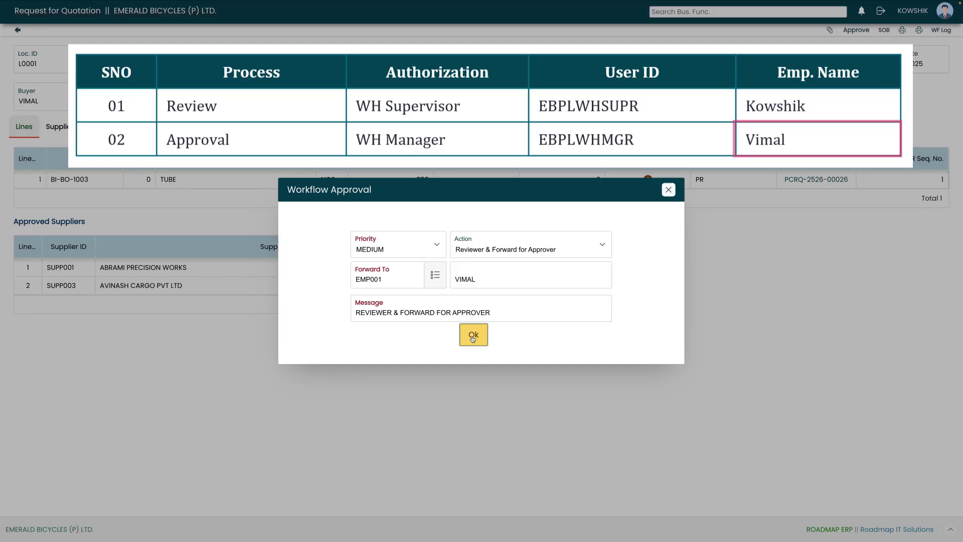
{"action": "left_click", "coordinate": [471, 337]}
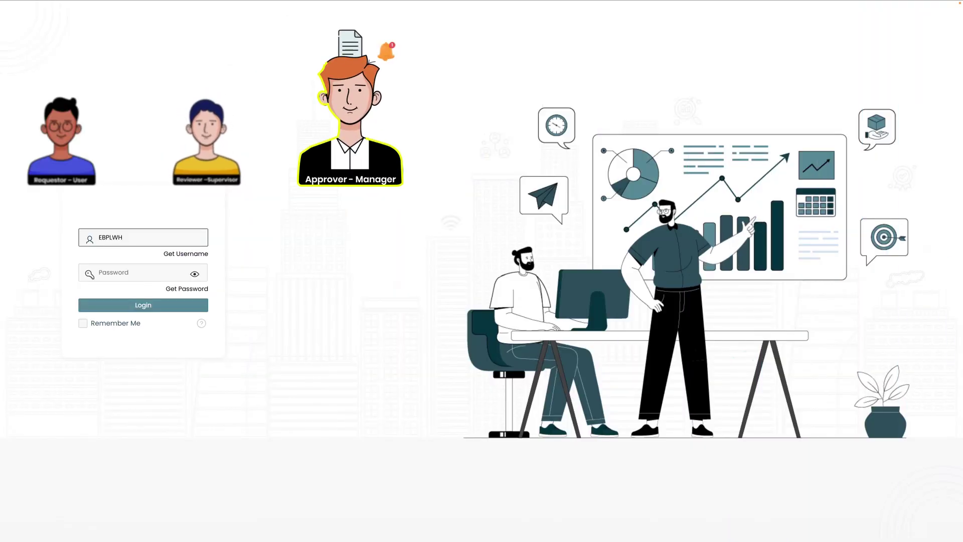
Sign in with the manager's username and password and open the six pending Approvals
{"action": "type", "text": "MGR"}
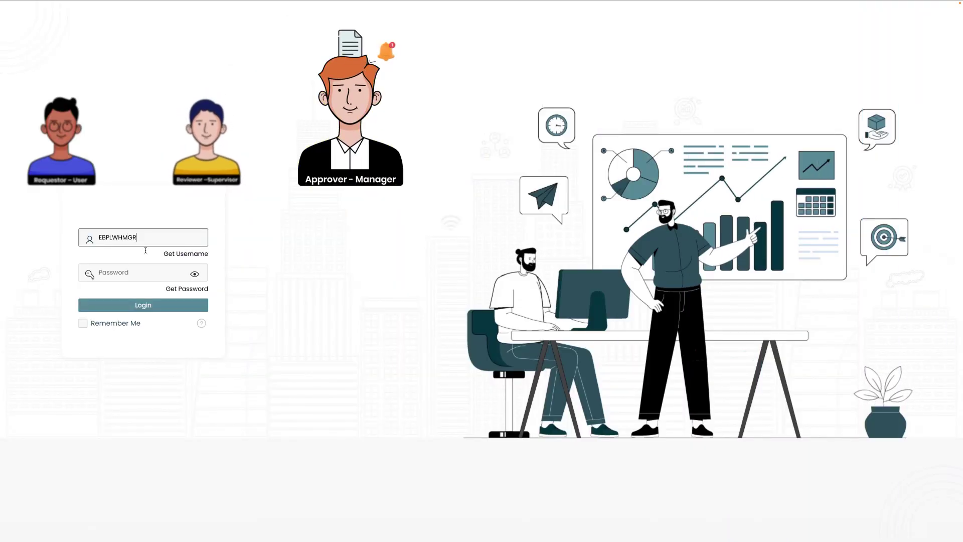
{"action": "left_click", "coordinate": [131, 275]}
{"action": "type", "text": "•••••••••"}
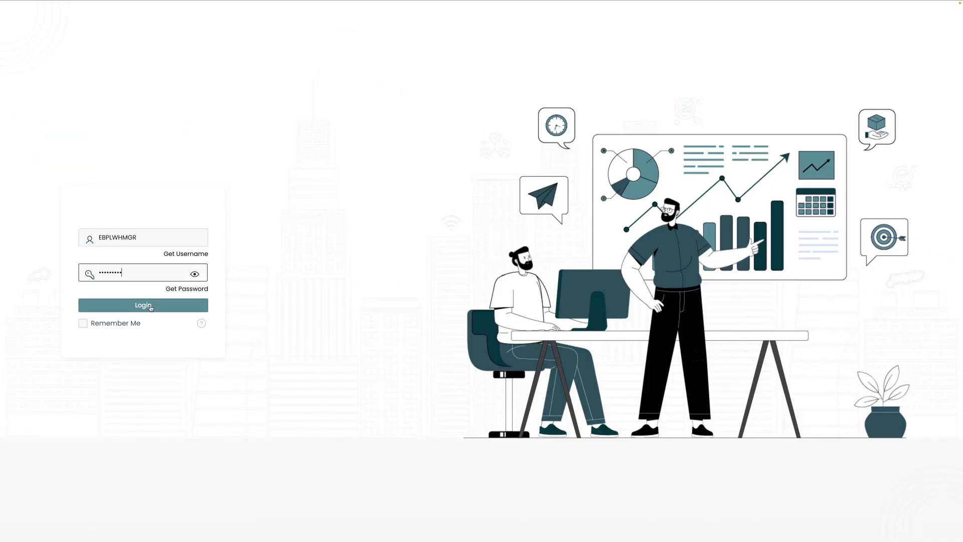
{"action": "left_click", "coordinate": [151, 307]}
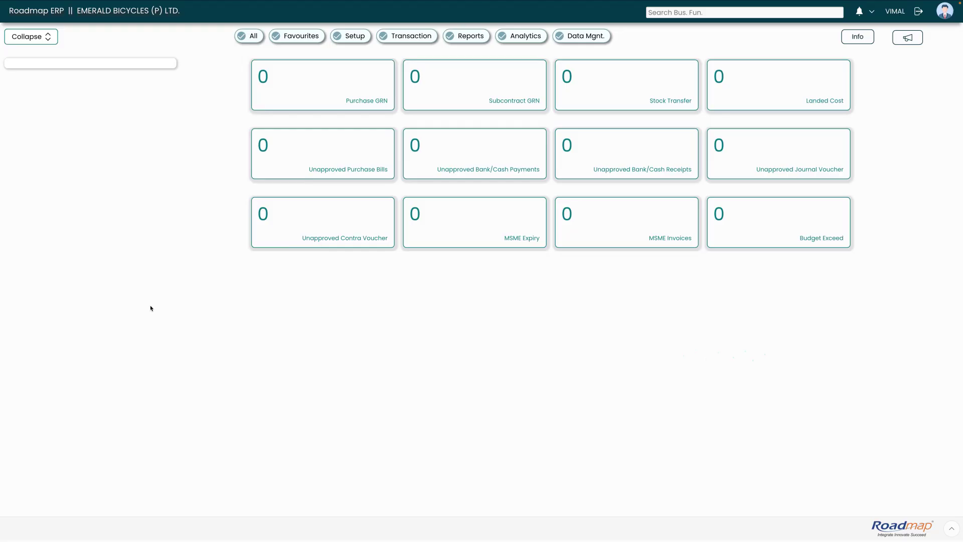
{"action": "left_click", "coordinate": [859, 12]}
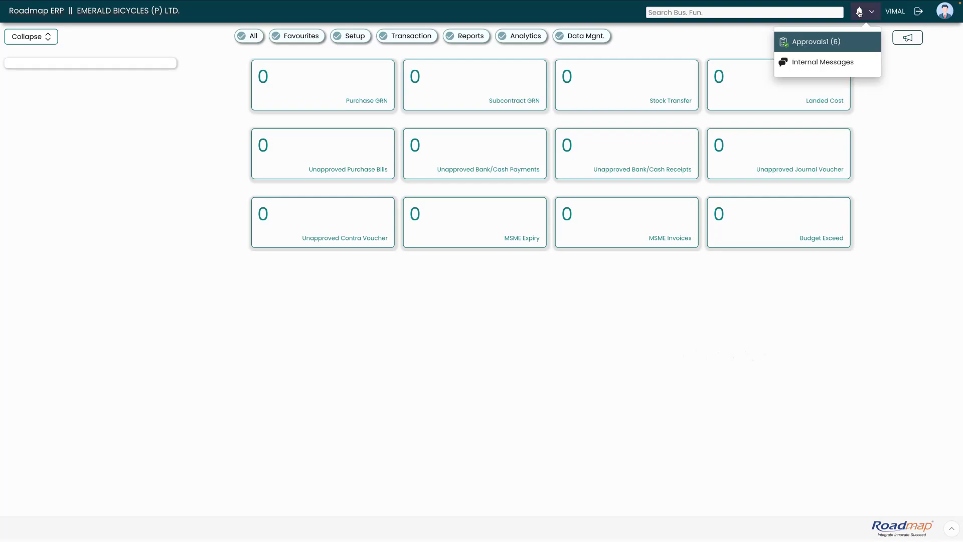
{"action": "left_click", "coordinate": [820, 42]}
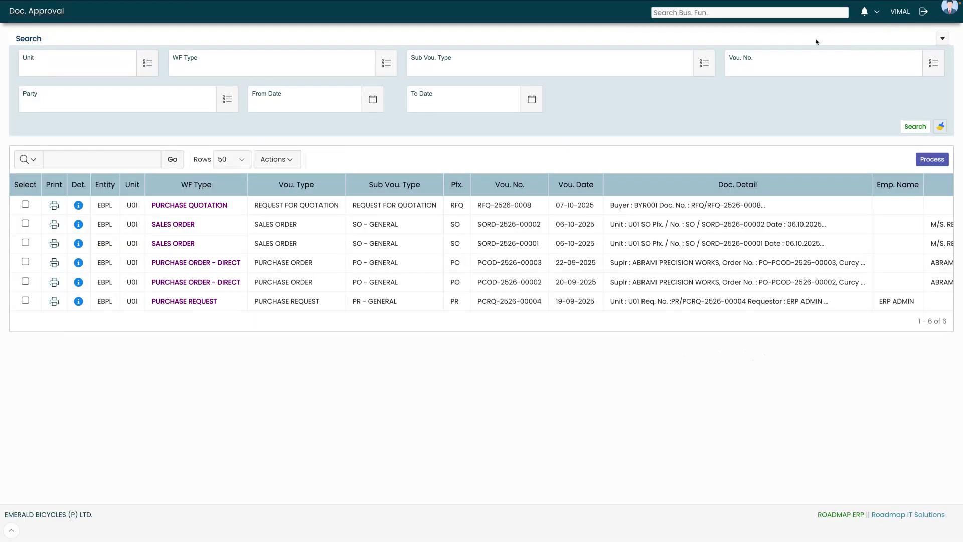
Approve RFQ-2526-0008 from its details, keeping Action 'Approver'
{"action": "left_click", "coordinate": [78, 206]}
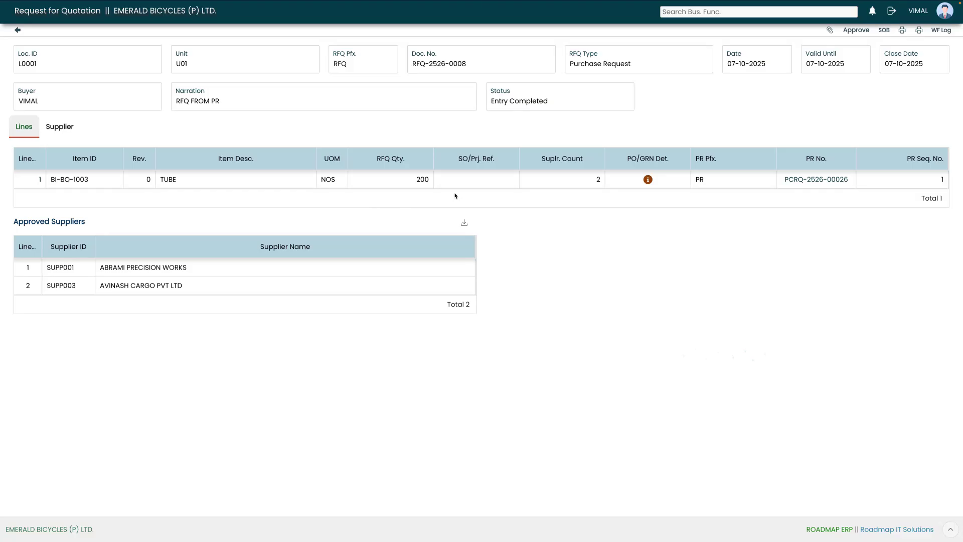
{"action": "left_click", "coordinate": [856, 30]}
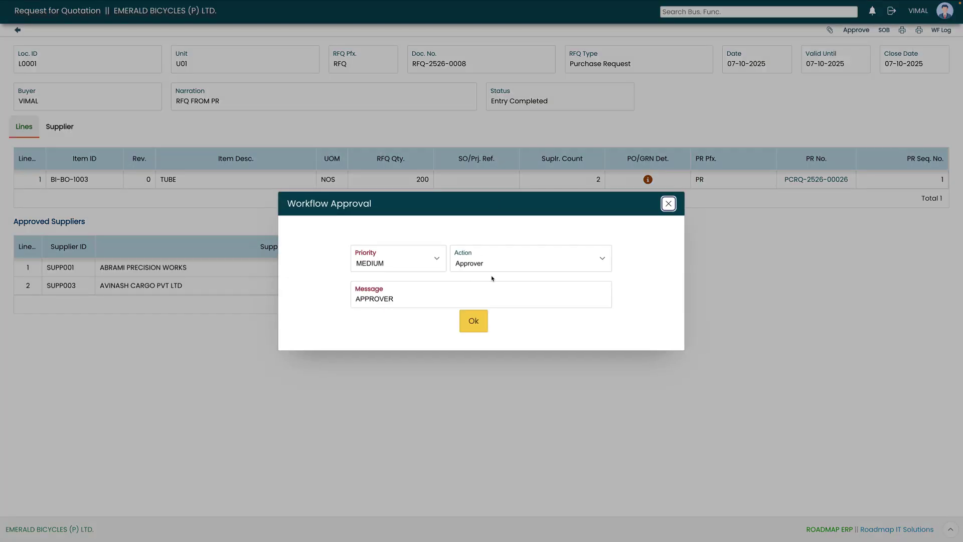
{"action": "left_click", "coordinate": [473, 322]}
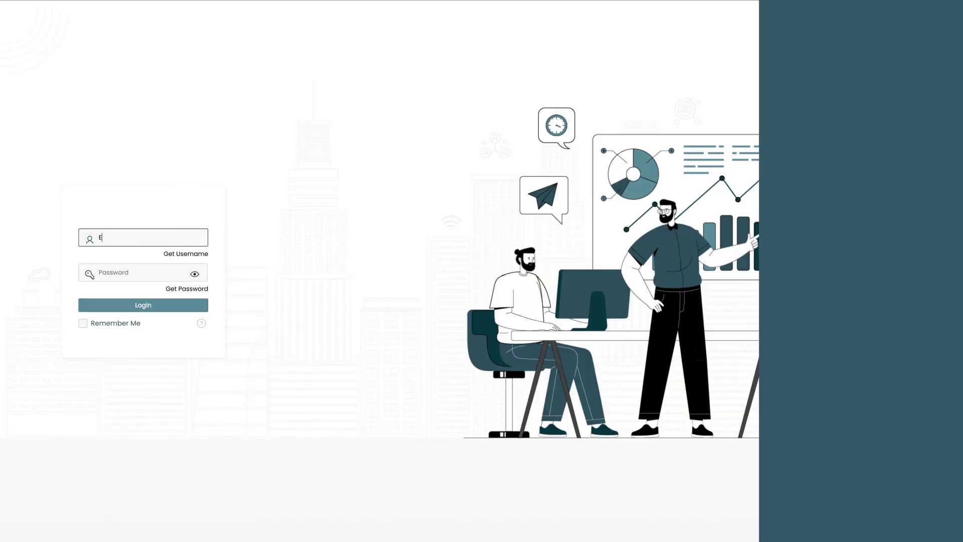
Sign in with the purchase user's username and password
{"action": "type", "text": "BPLPURUSR"}
{"action": "key", "text": "Tab"}
{"action": "type", "text": "******"}
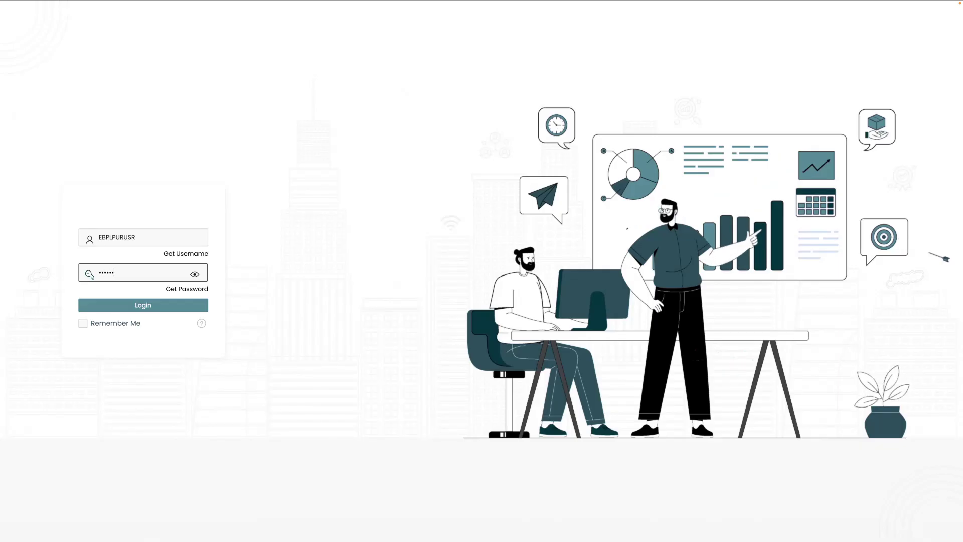
{"action": "key", "text": "Return"}
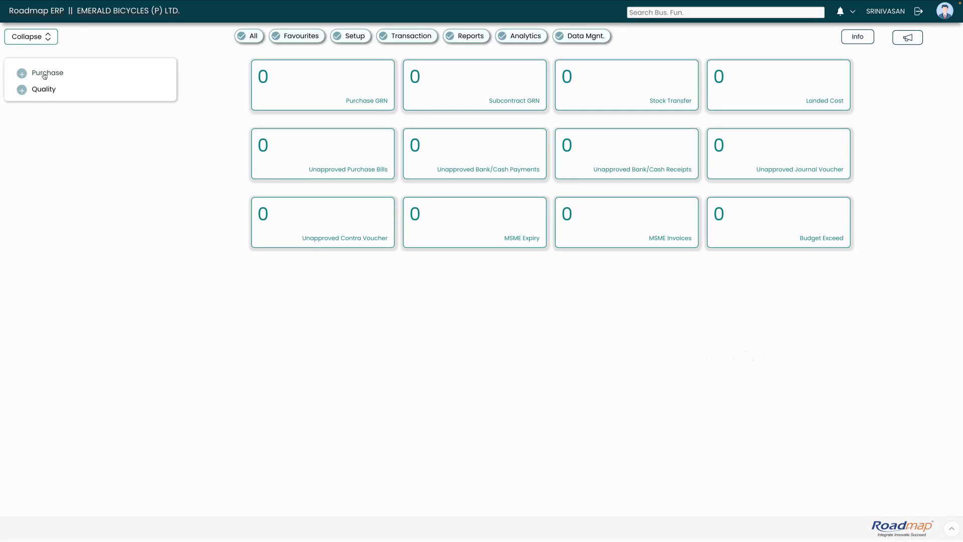
Search Purchase > Transaction > RFQ for RFQ-2526-0008, showing its SUPP001 and SUPP003 lines
{"action": "left_click", "coordinate": [43, 78]}
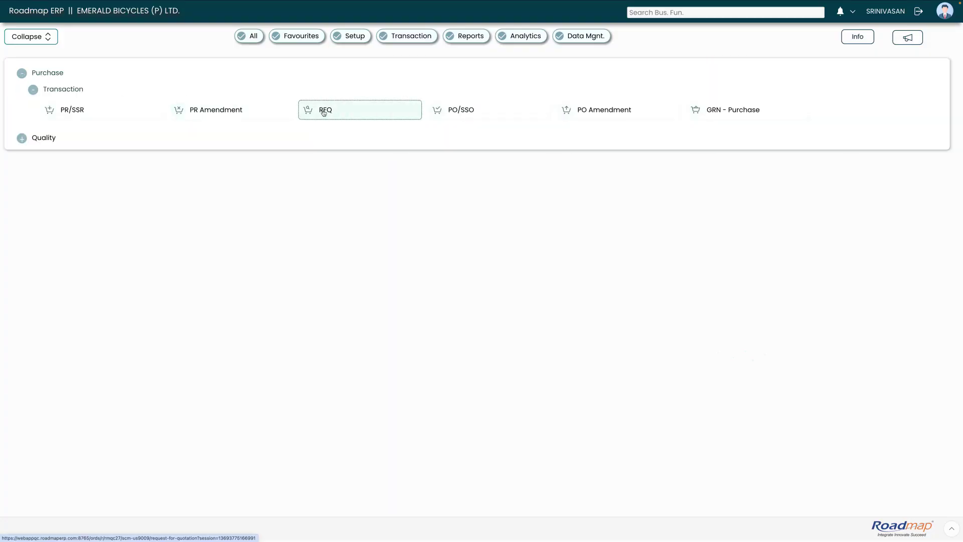
{"action": "left_click", "coordinate": [322, 111]}
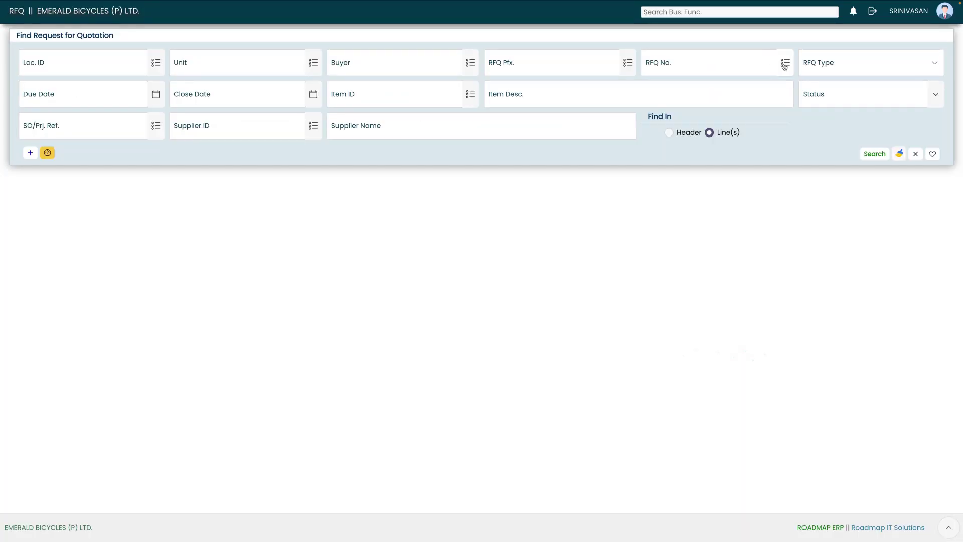
{"action": "left_click", "coordinate": [785, 63]}
{"action": "left_click", "coordinate": [447, 227]}
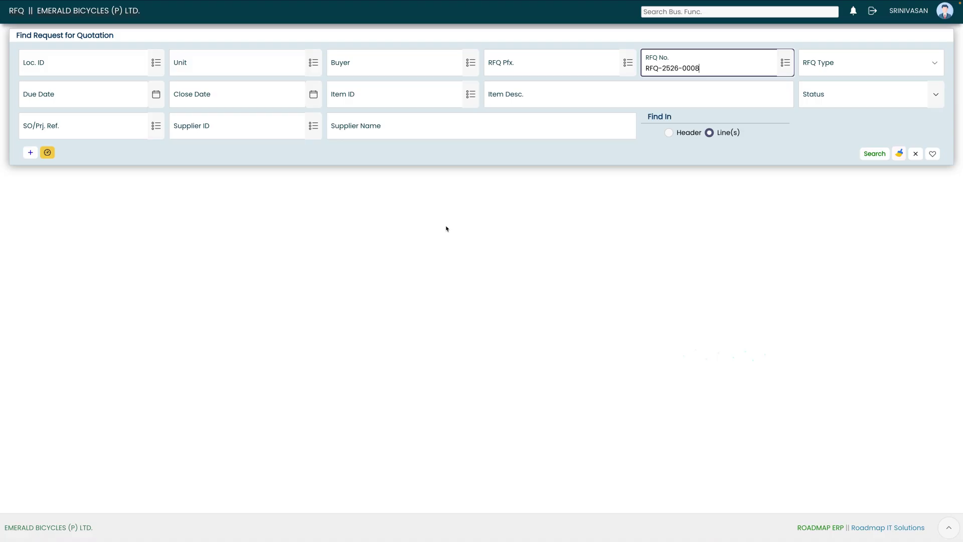
{"action": "left_click", "coordinate": [874, 153]}
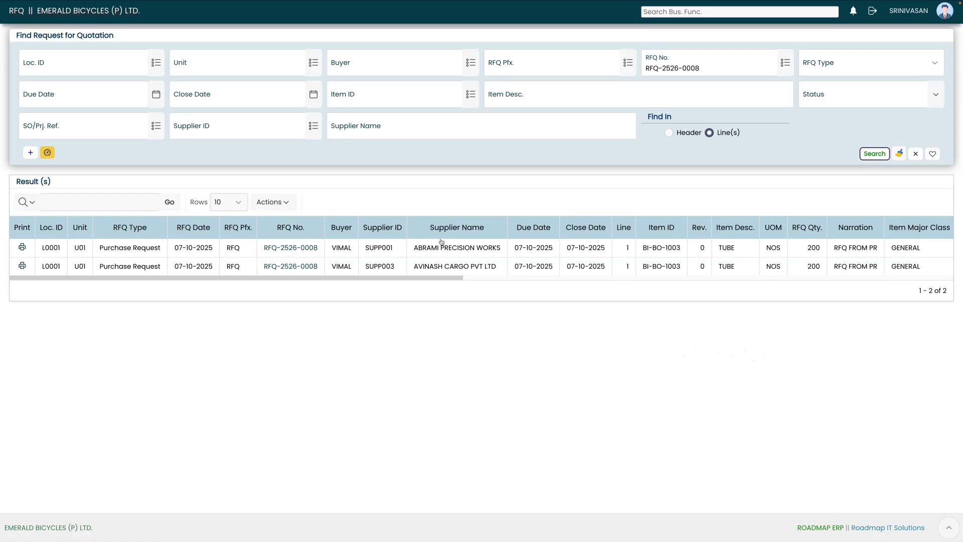
Print the item-wise quotation price comparison from the RFQ-2526-0008 record
{"action": "left_click", "coordinate": [296, 249]}
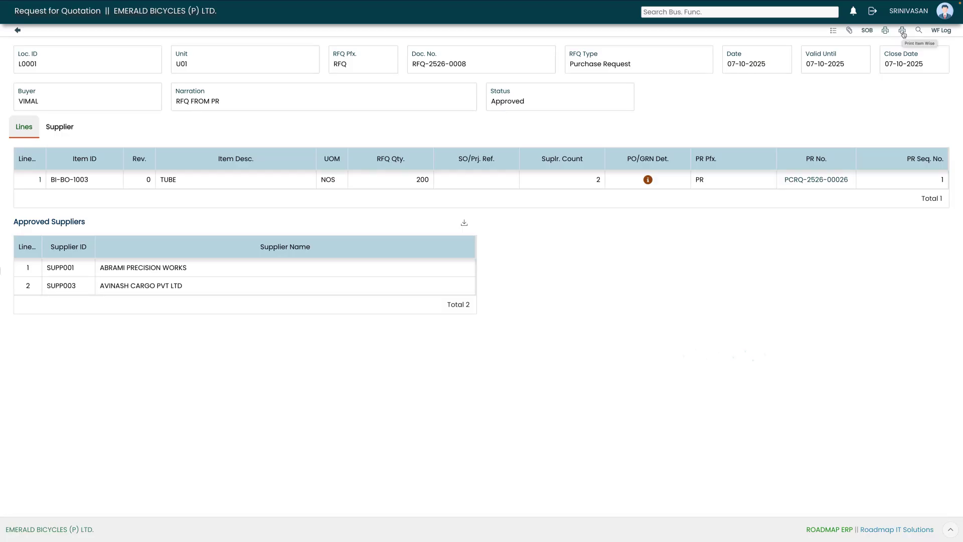
{"action": "left_click", "coordinate": [902, 31]}
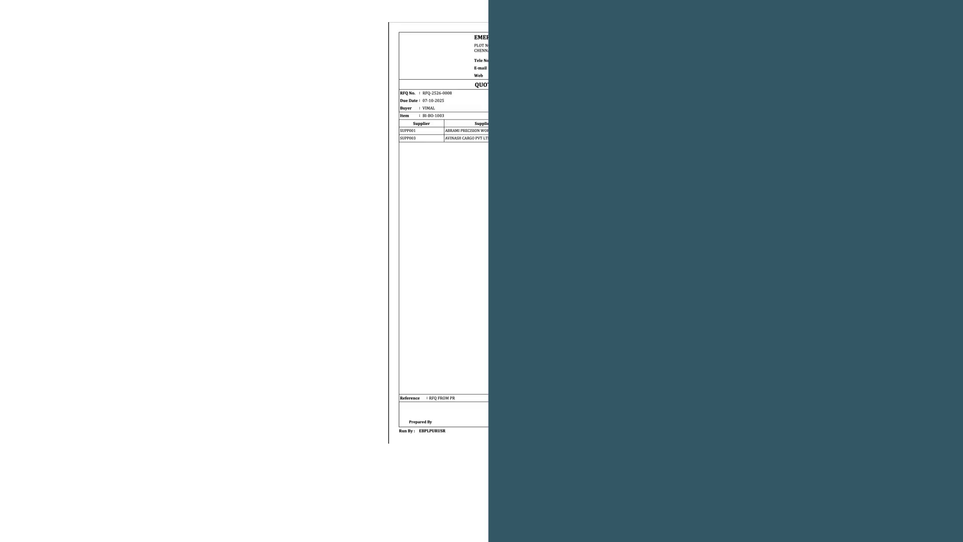